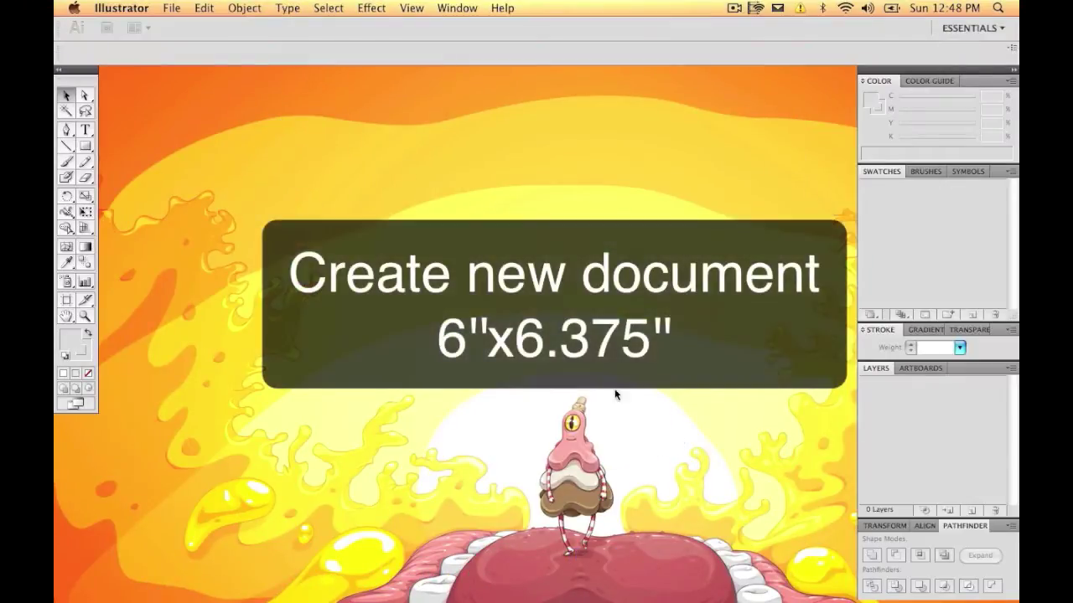
# - Start a new document from the File menu and open the Units list in the New Document dialog
pyautogui.click(180, 10)
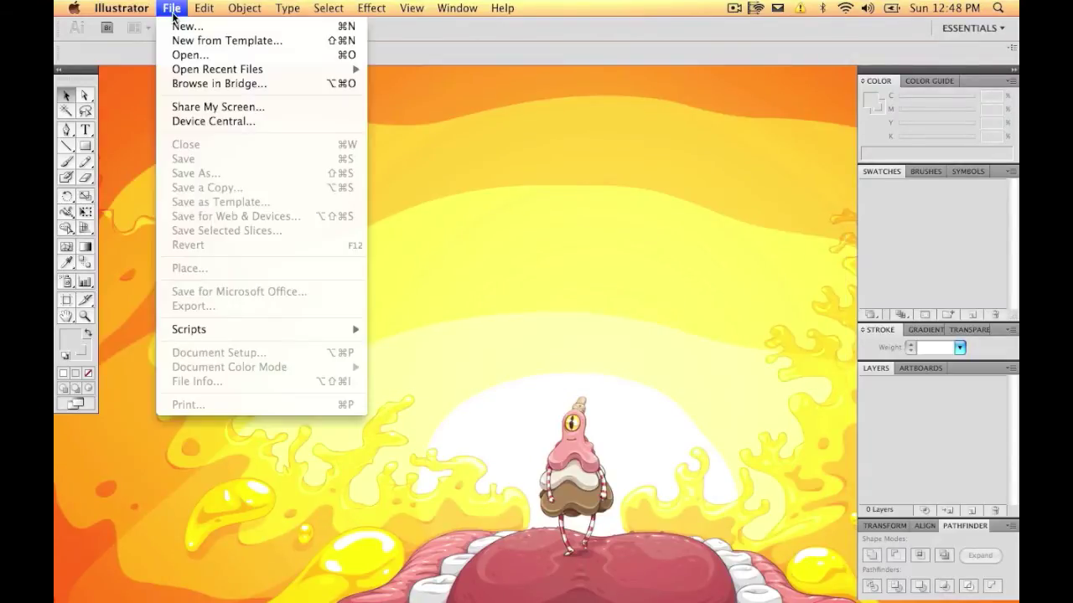
pyautogui.click(173, 25)
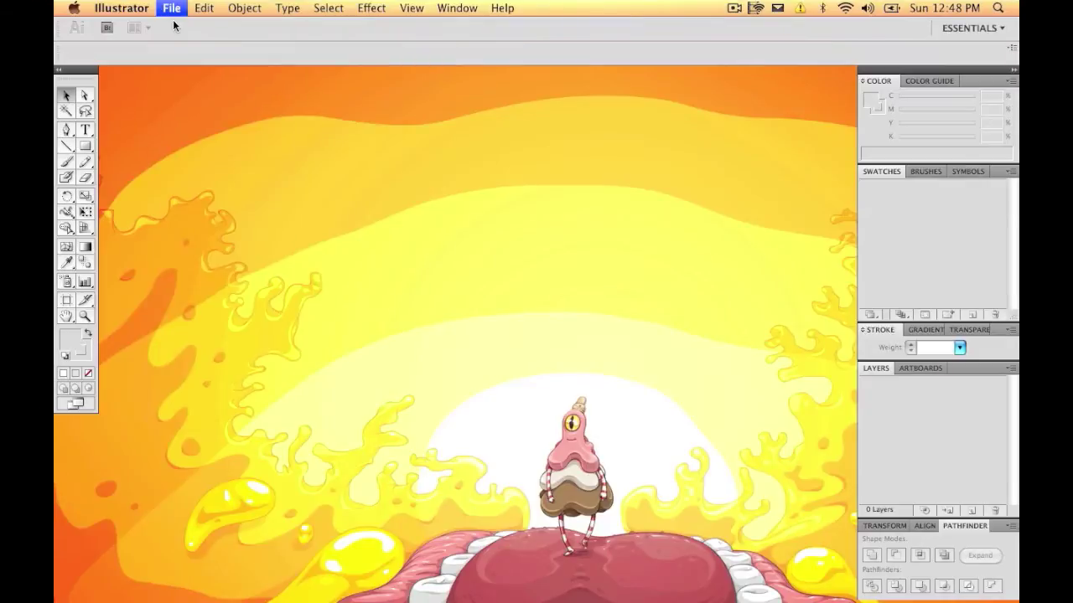
pyautogui.click(610, 221)
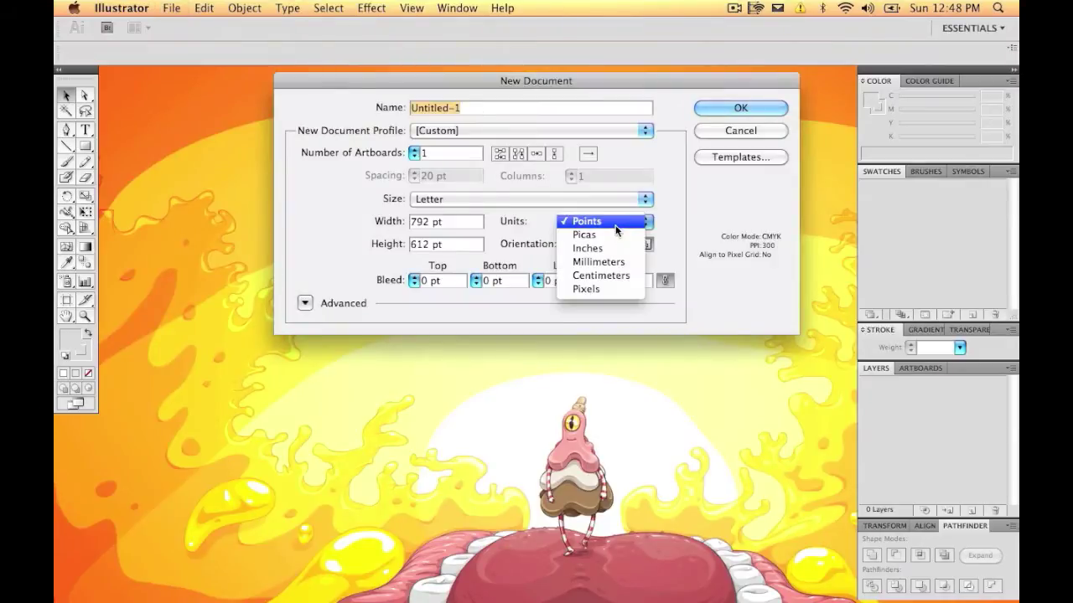
# - Create a 6 in by 6.375 in document in inches named Flexo Dieline
pyautogui.click(595, 244)
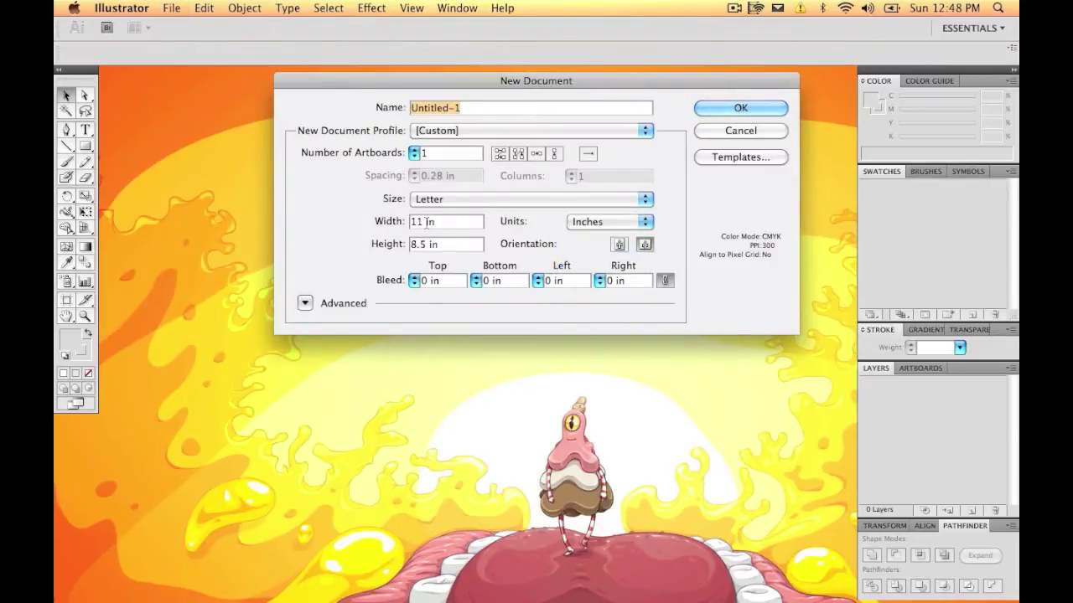
pyautogui.moveTo(409, 221); pyautogui.dragTo(437, 221)
pyautogui.write('6')
pyautogui.press('Tab')
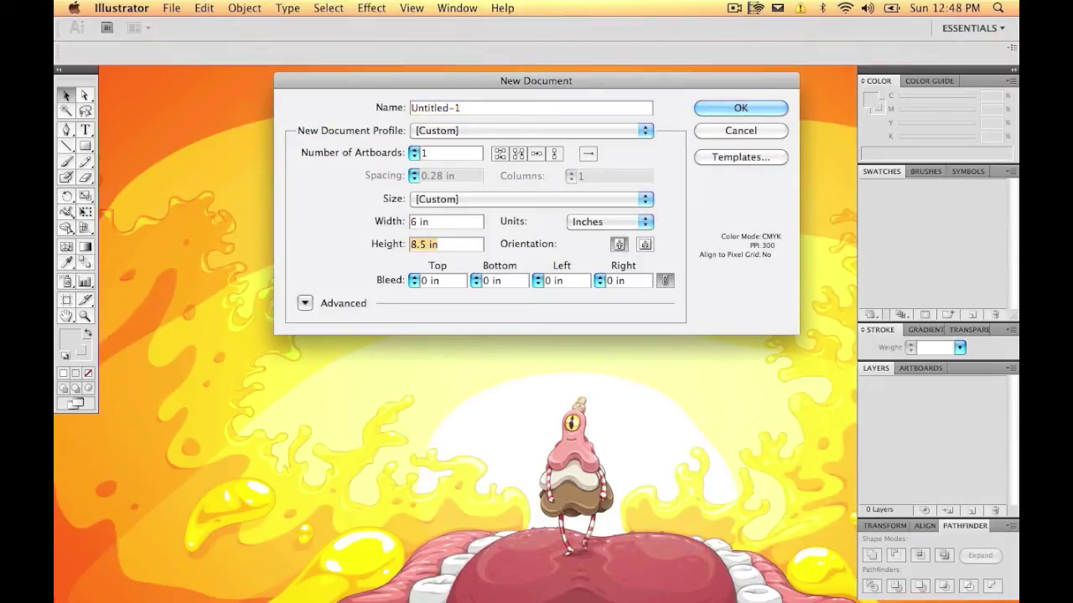
pyautogui.write('6.375')
pyautogui.click(531, 114)
pyautogui.write('Flexy')
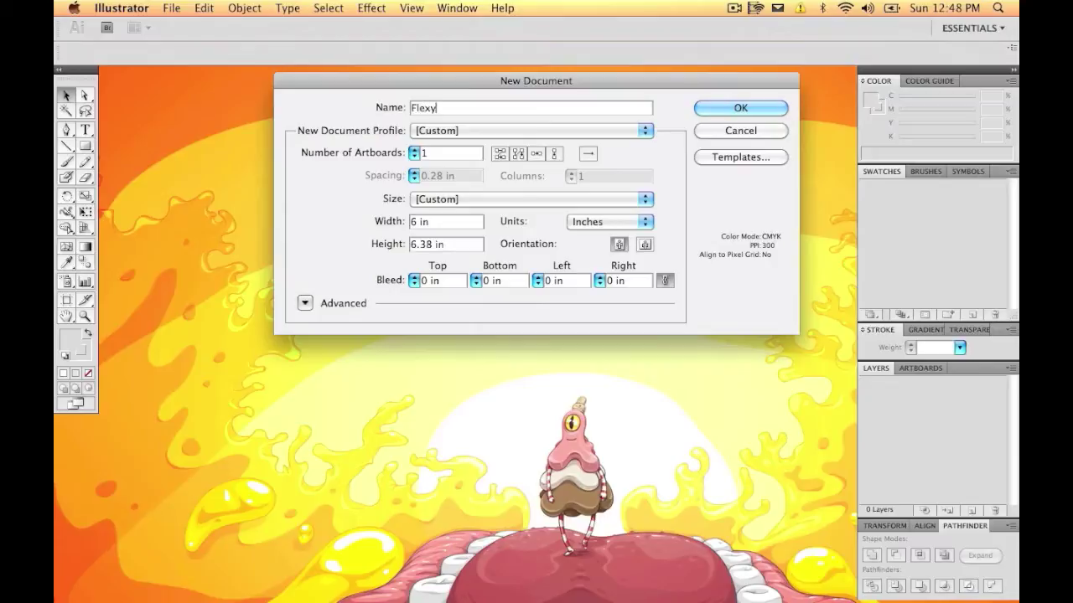
pyautogui.write(' D')
pyautogui.write('ine')
pyautogui.press('Return')
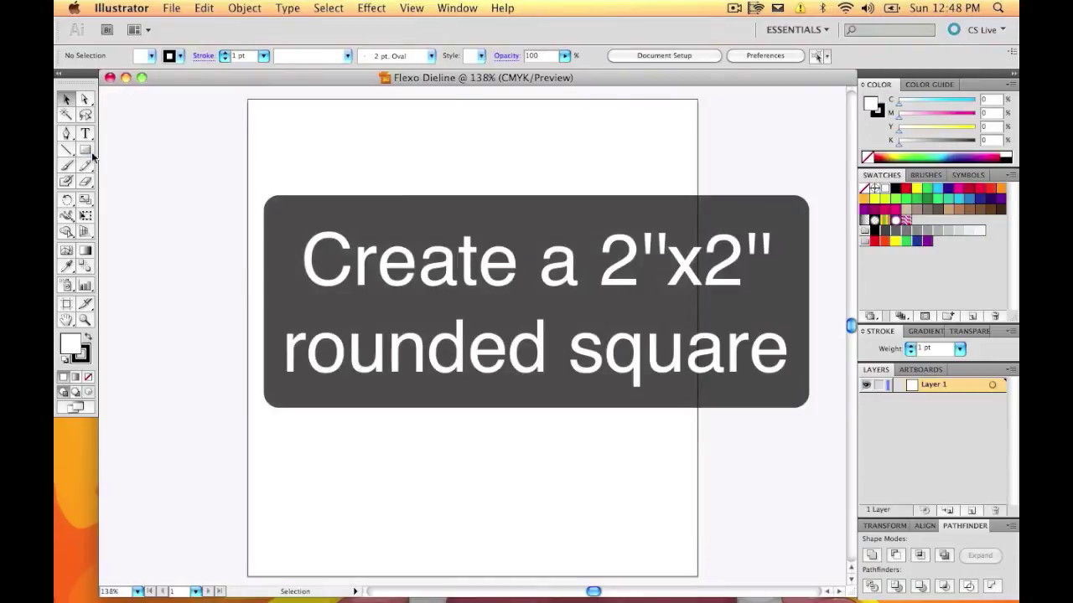
# - Draw a 2 in by 2 in rounded rectangle, keeping the 0.125 in corner radius
pyautogui.moveTo(85, 150); pyautogui.dragTo(143, 166)
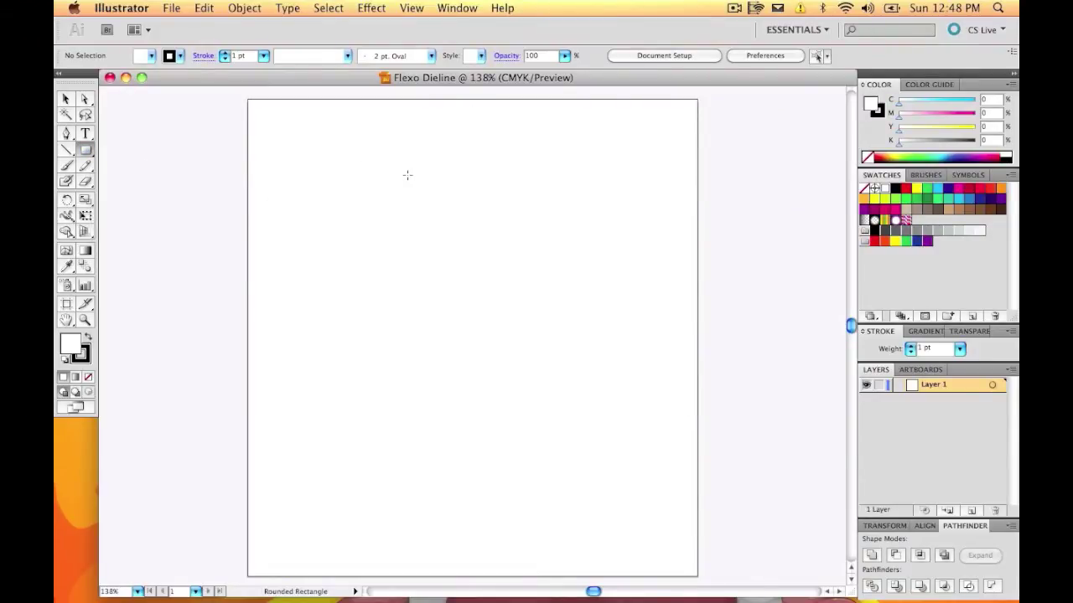
pyautogui.click(408, 175)
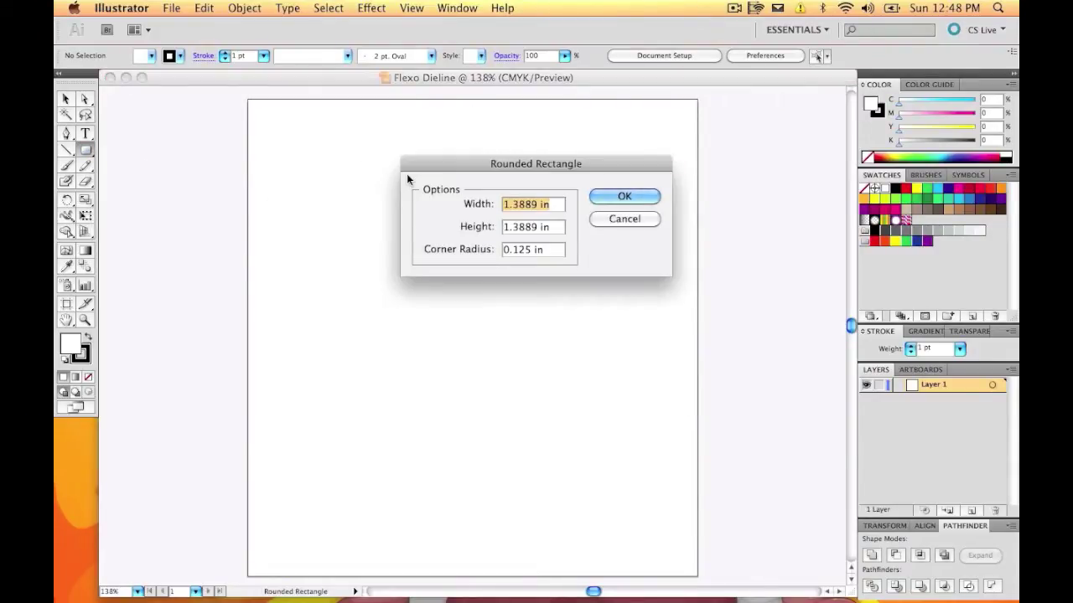
pyautogui.write('2')
pyautogui.press('Tab')
pyautogui.write('2')
pyautogui.press('Tab')
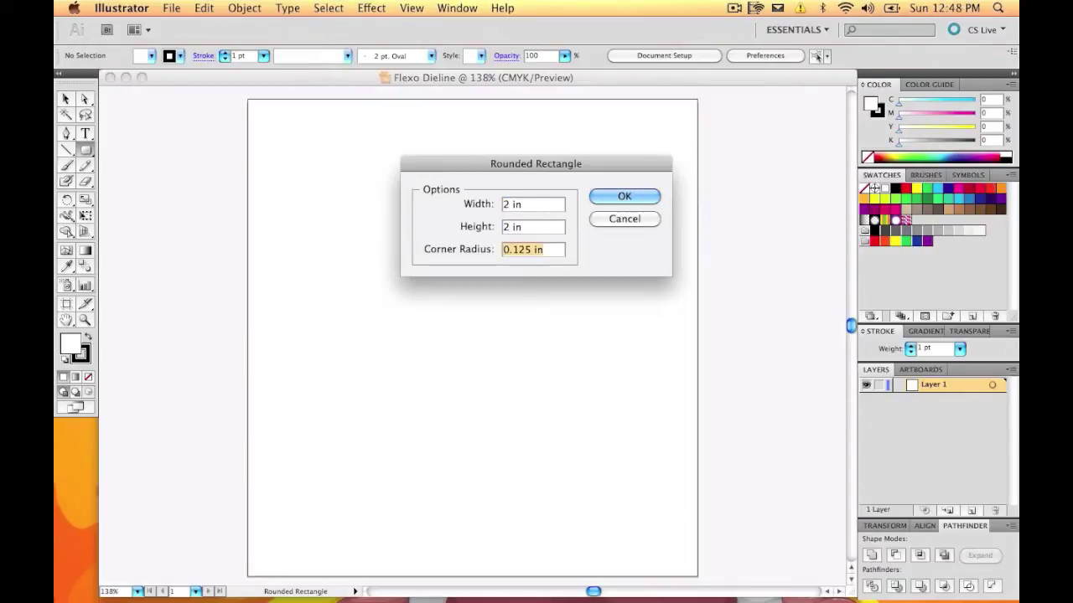
pyautogui.press('Return')
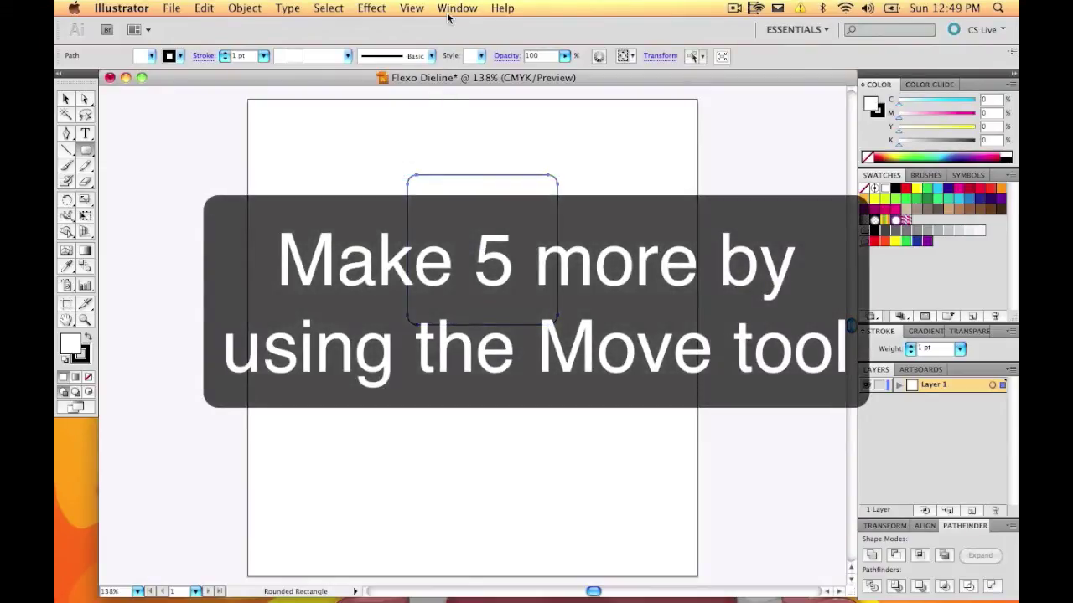
# - Move-copy the square vertically by -2.125 in, then repeat it with Cmd+D for a third square
pyautogui.click(244, 8)
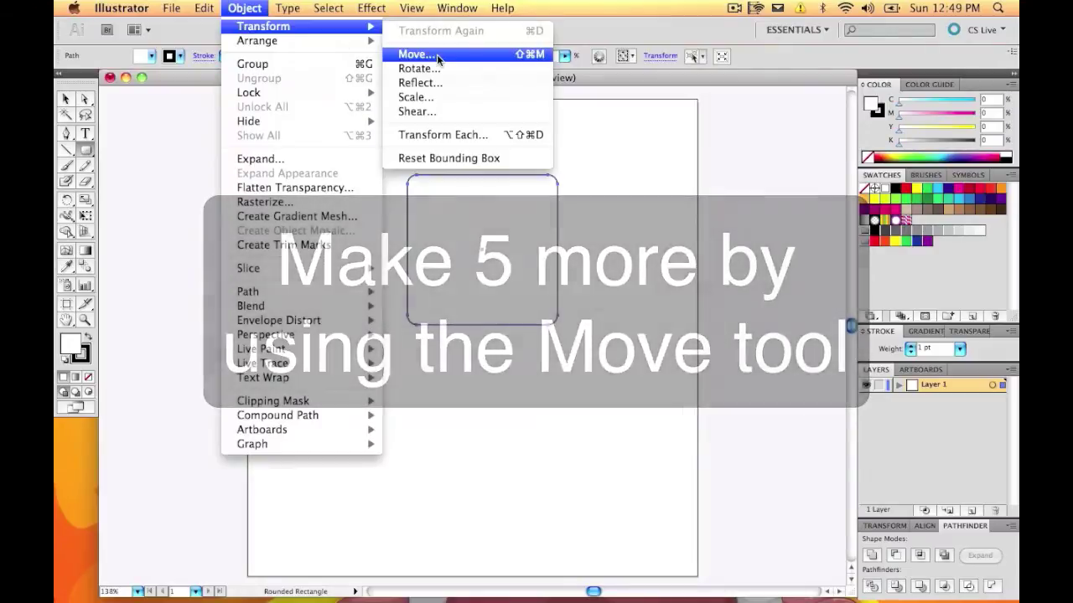
pyautogui.click(426, 53)
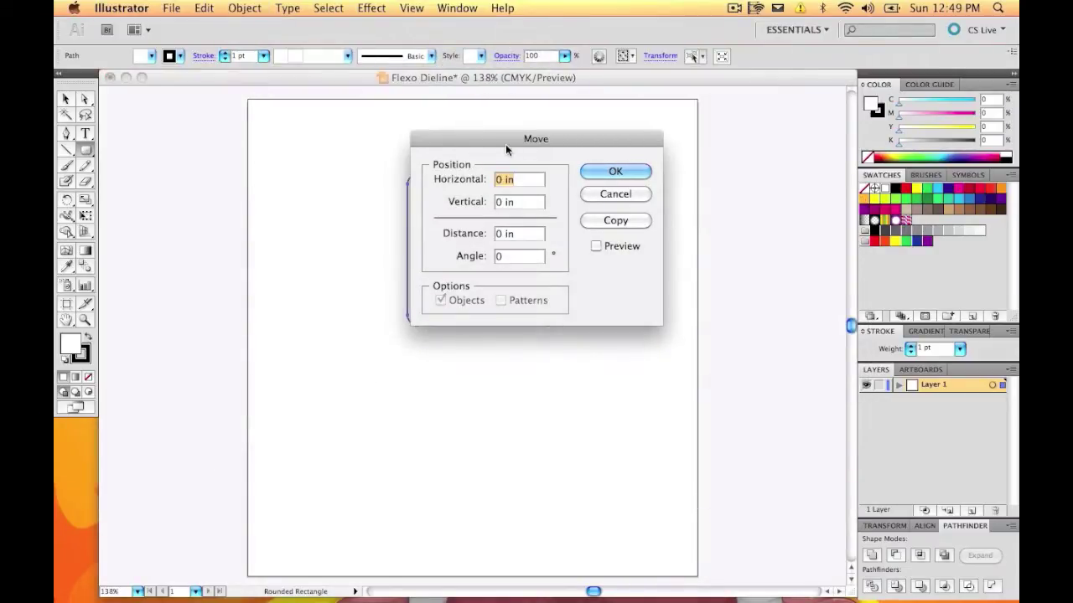
pyautogui.click(505, 202)
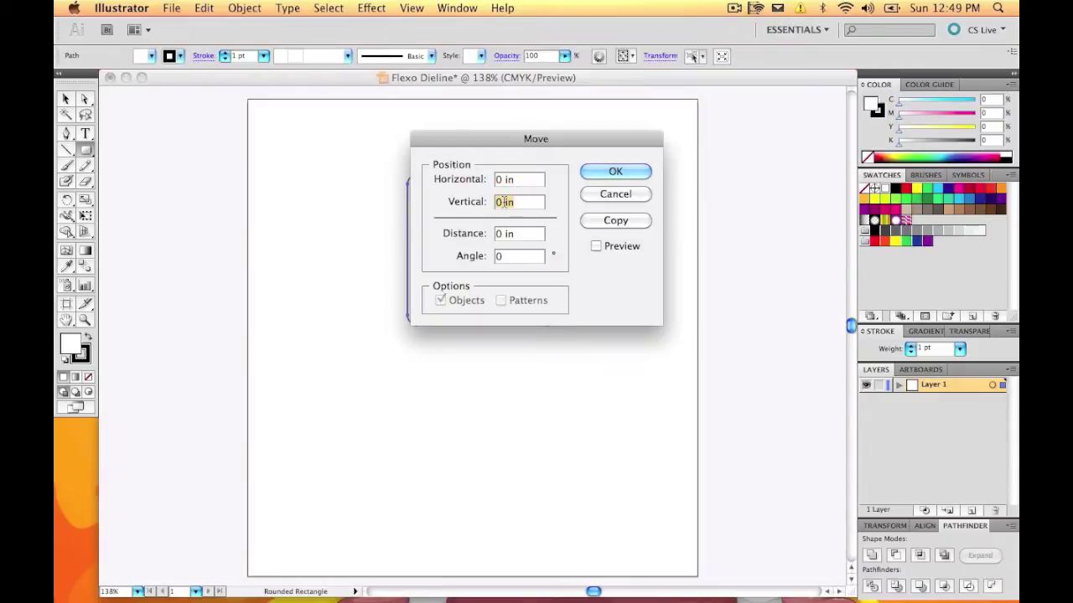
pyautogui.write('-2.')
pyautogui.write('125')
pyautogui.click(615, 220)
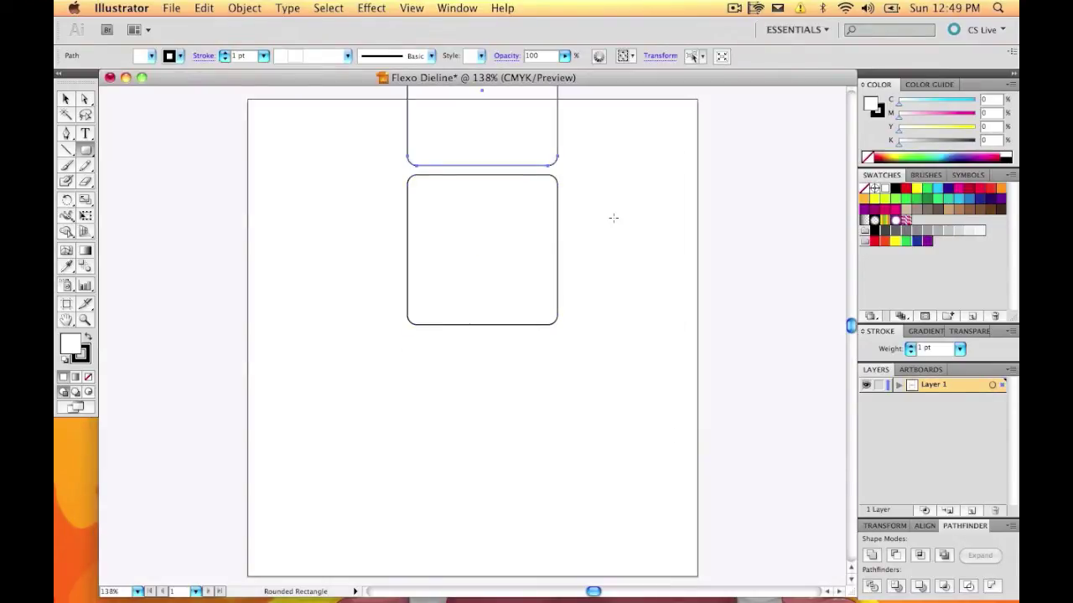
pyautogui.press('super+d')
pyautogui.scroll(1, 613, 218)
pyautogui.scroll(5, 613, 218)
pyautogui.scroll(2, 613, 217)
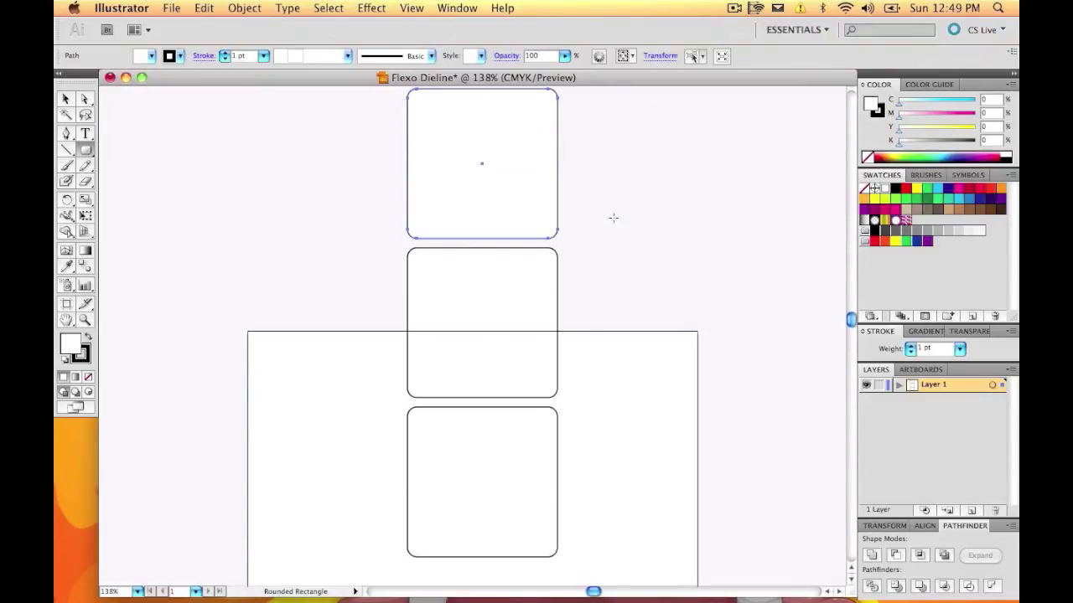
# - Copy the three-square column 2.125 in to the right, with zero vertical offset
pyautogui.click(68, 99)
pyautogui.keyDown('shift'); pyautogui.click(506, 301); pyautogui.keyUp('shift')
pyautogui.keyDown('shift'); pyautogui.click(495, 455); pyautogui.keyUp('shift')
pyautogui.click(251, 7)
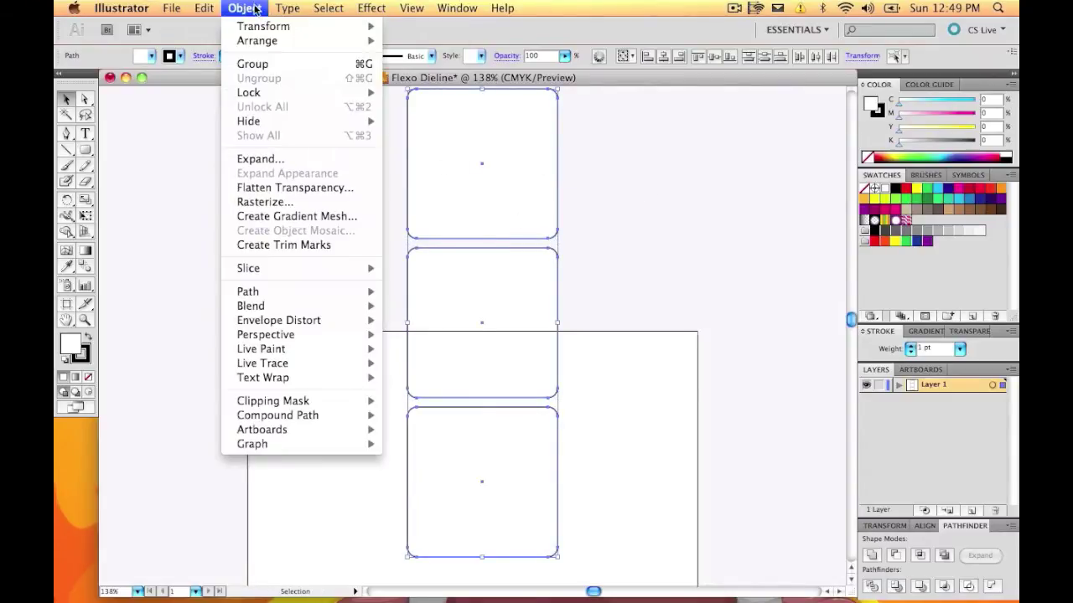
pyautogui.click(440, 50)
pyautogui.doubleClick(513, 201)
pyautogui.press('BackSpace')
pyautogui.click(497, 180)
pyautogui.write('2.125')
pyautogui.click(615, 220)
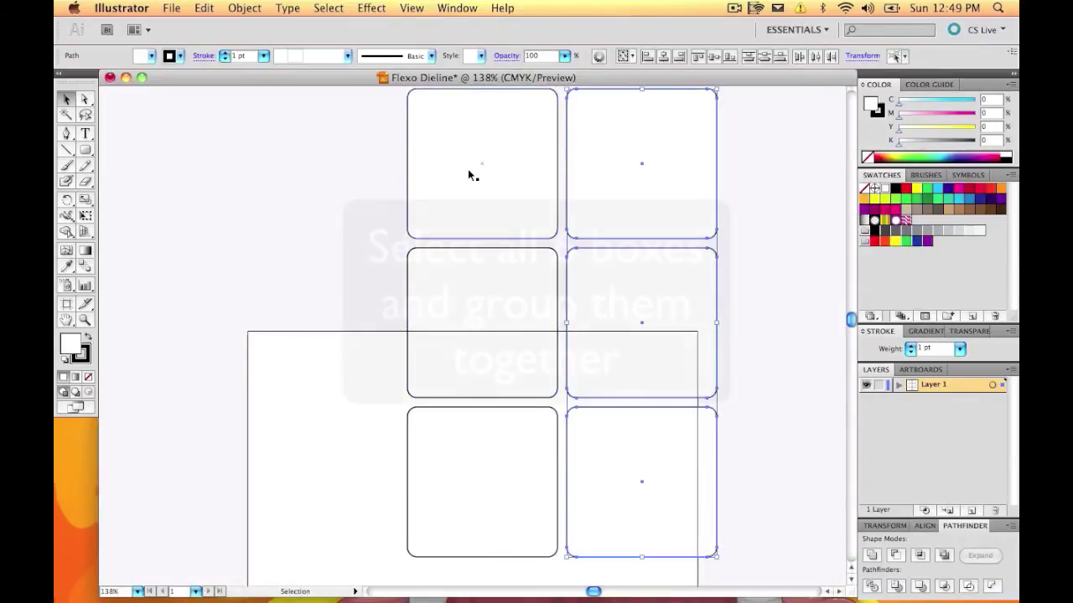
# - Marquee-select all six rounded squares and group them
pyautogui.moveTo(306, 123); pyautogui.dragTo(813, 520)
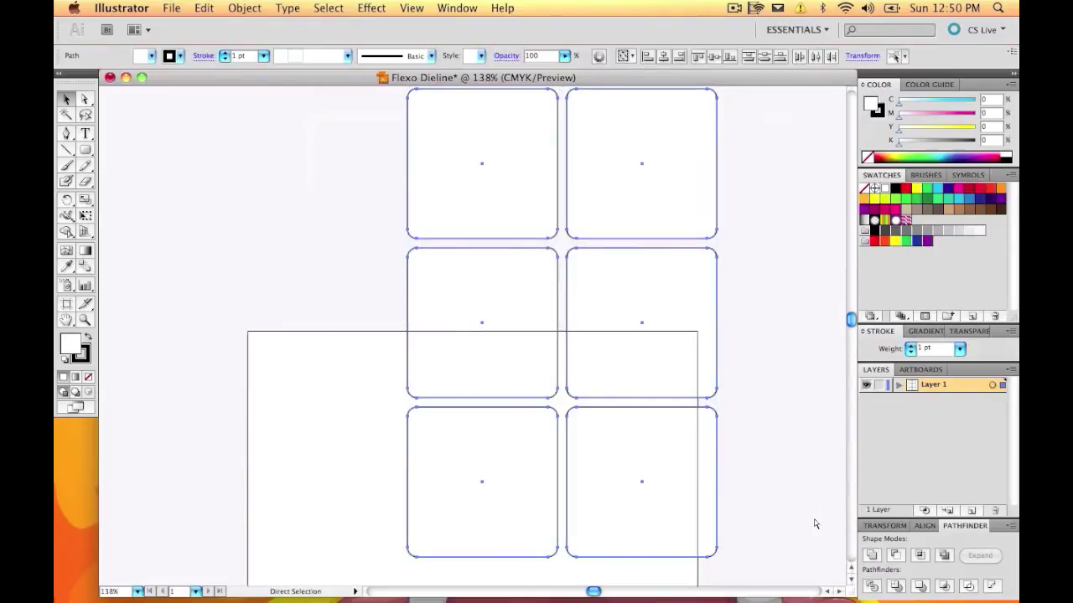
pyautogui.click(252, 8)
pyautogui.click(269, 65)
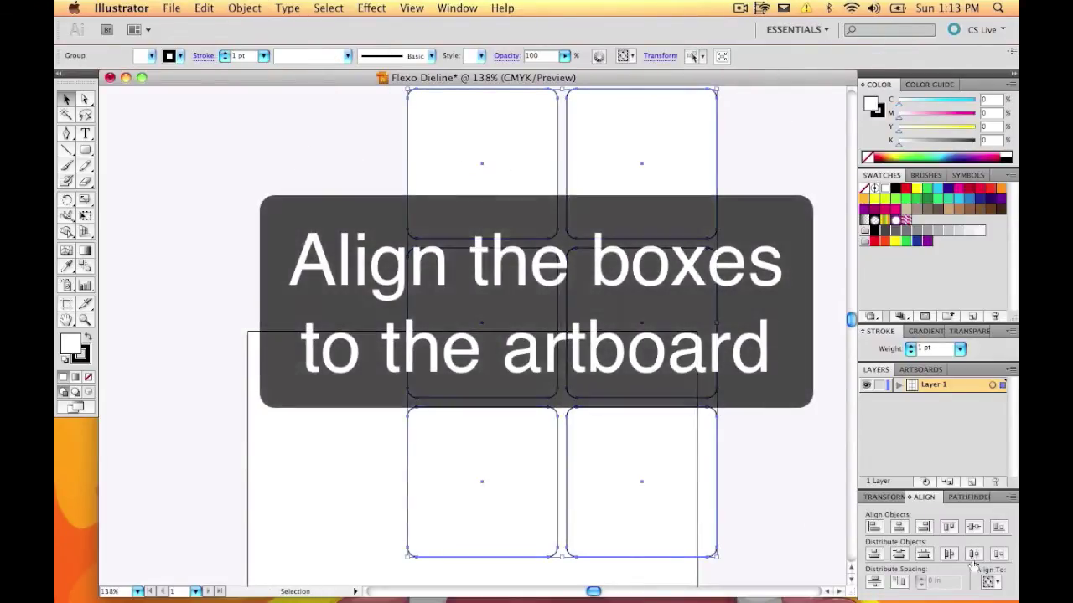
# - Center the six-square group horizontally and vertically on the artboard
pyautogui.click(989, 582)
pyautogui.click(989, 571)
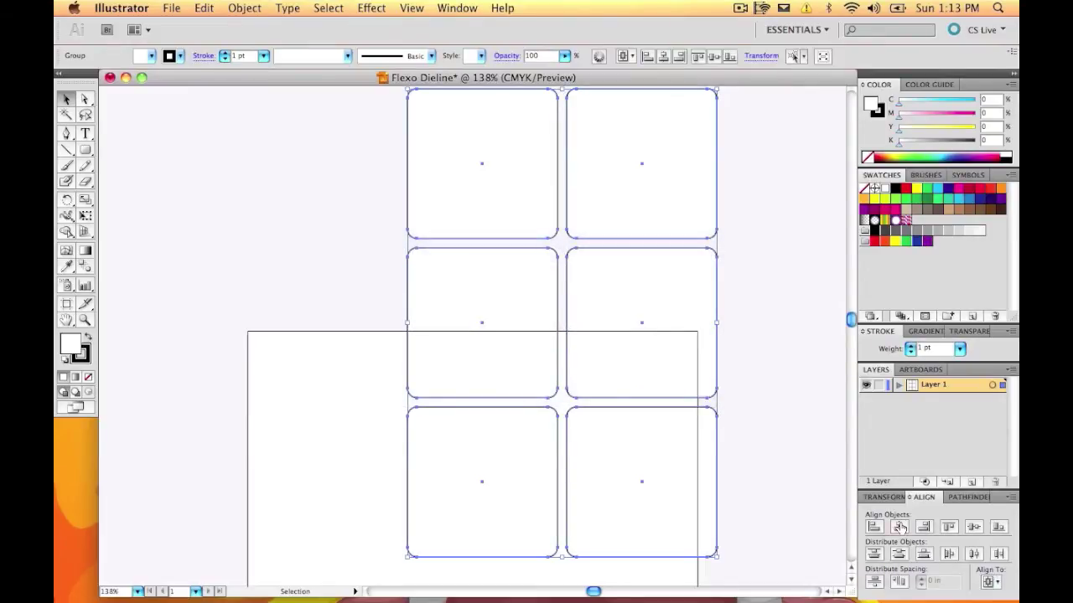
pyautogui.click(899, 526)
pyautogui.click(974, 526)
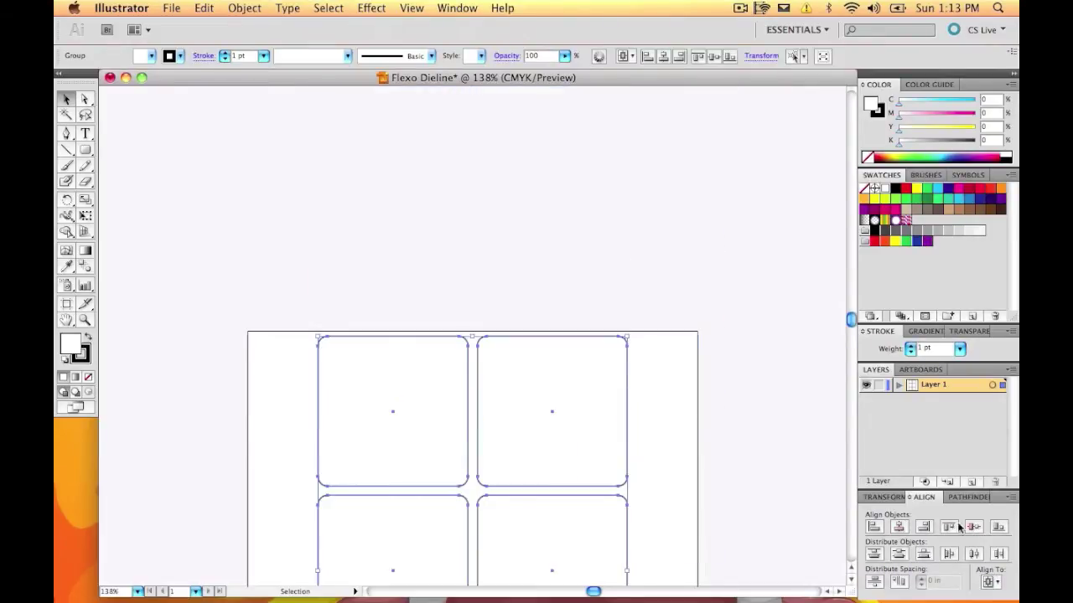
pyautogui.scroll(-5, 788, 473)
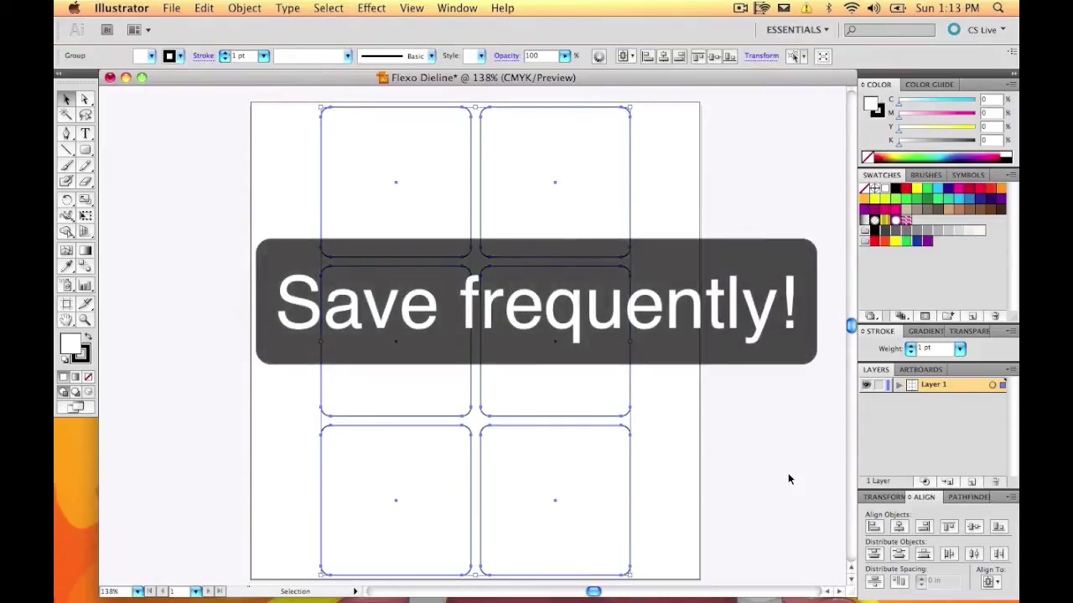
# - Save the document as Flexo Dieline.ai on the Desktop with default Illustrator options
pyautogui.click(171, 8)
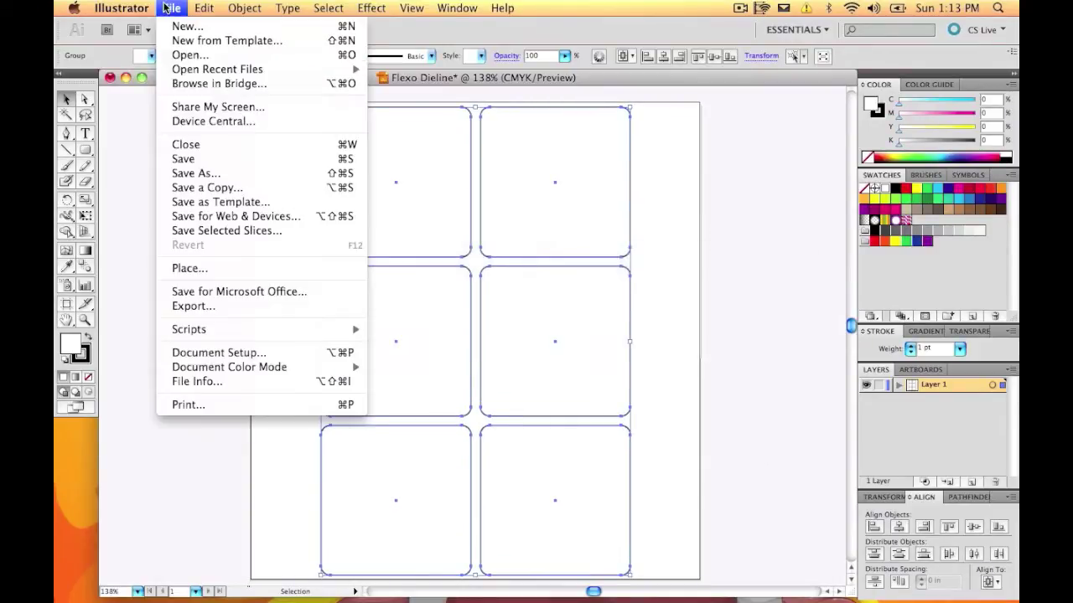
pyautogui.click(199, 159)
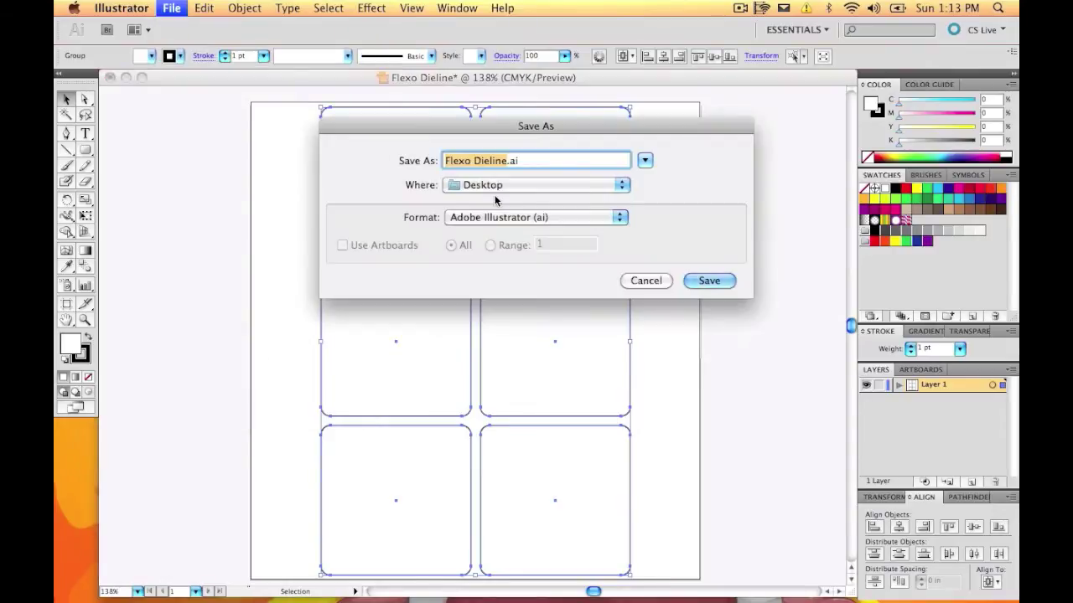
pyautogui.press('Return')
pyautogui.click(663, 81)
pyautogui.click(411, 8)
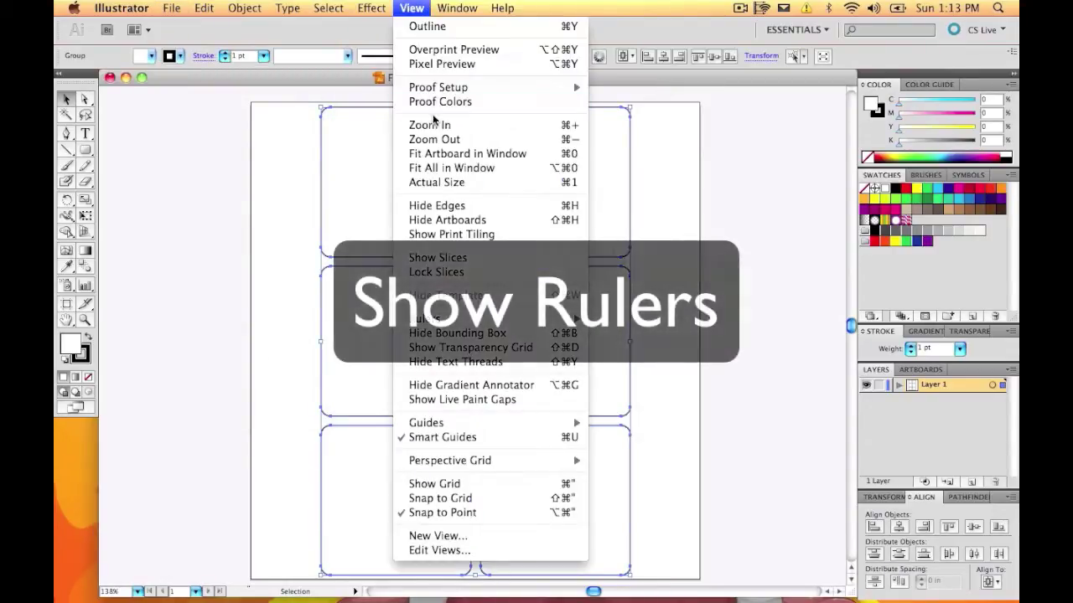
pyautogui.moveTo(424, 319)
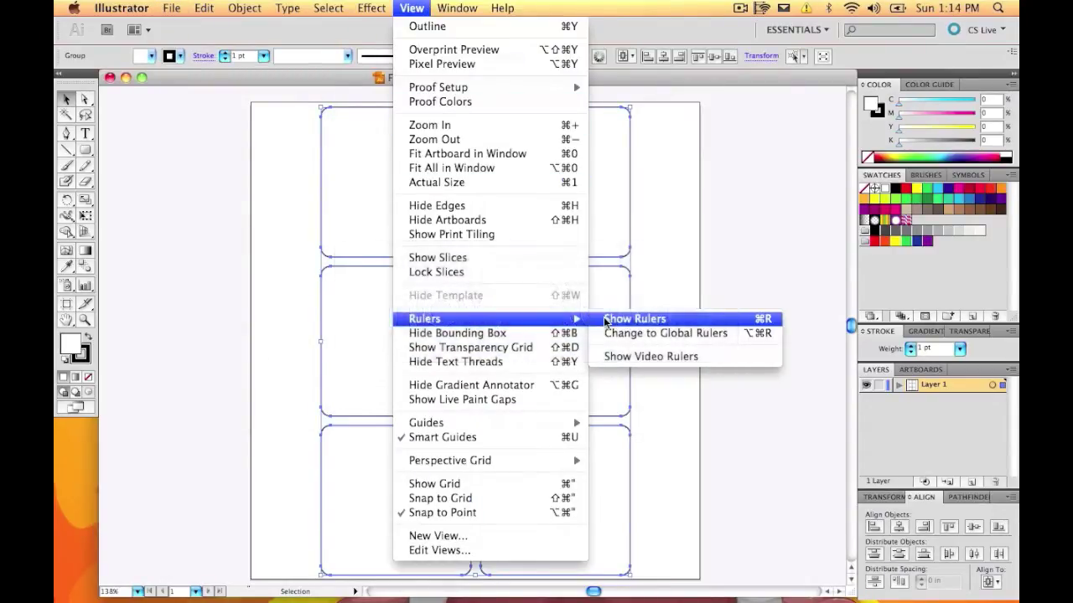
# - Show rulers and drag vertical guides to the left and right of the square grid
pyautogui.click(634, 319)
pyautogui.moveTo(114, 202); pyautogui.dragTo(305, 180)
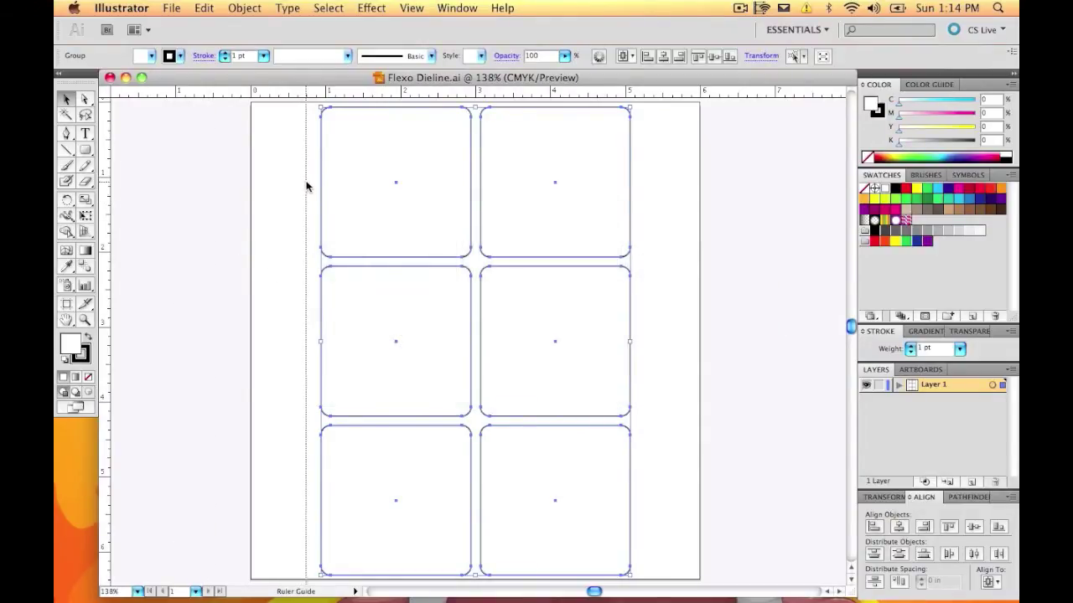
pyautogui.click(305, 181)
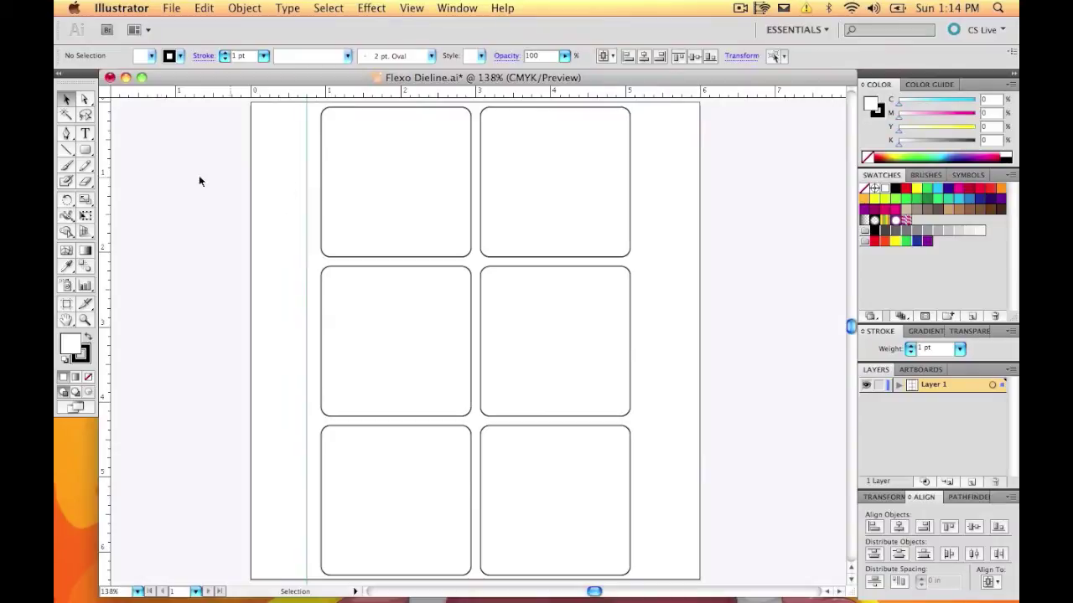
pyautogui.moveTo(99, 186); pyautogui.dragTo(643, 193)
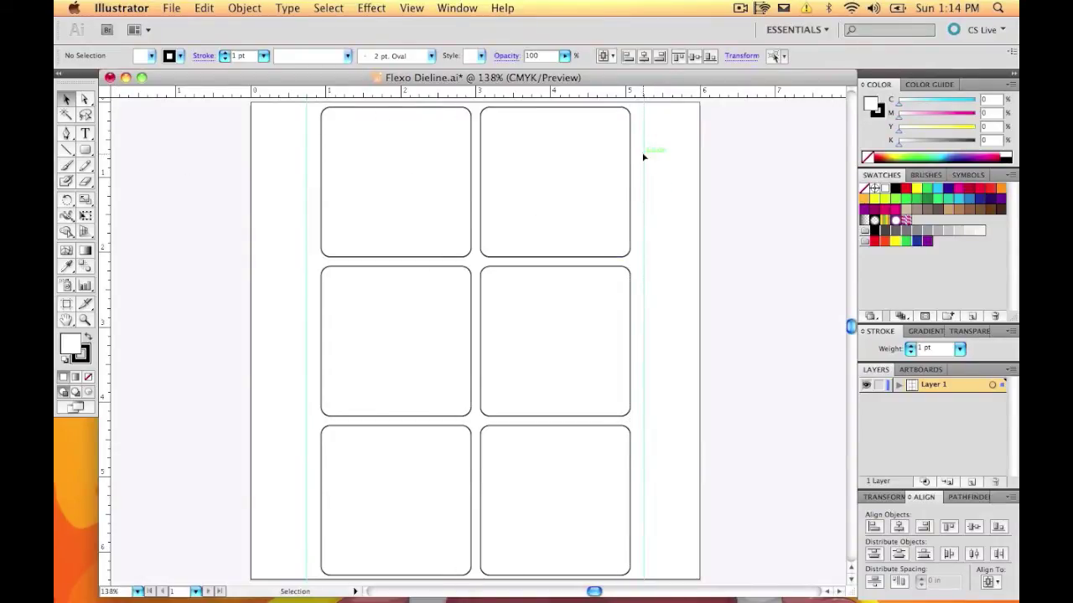
# - Draw a vertical line down the left guide with a 4 pt Registration stroke
pyautogui.click(67, 150)
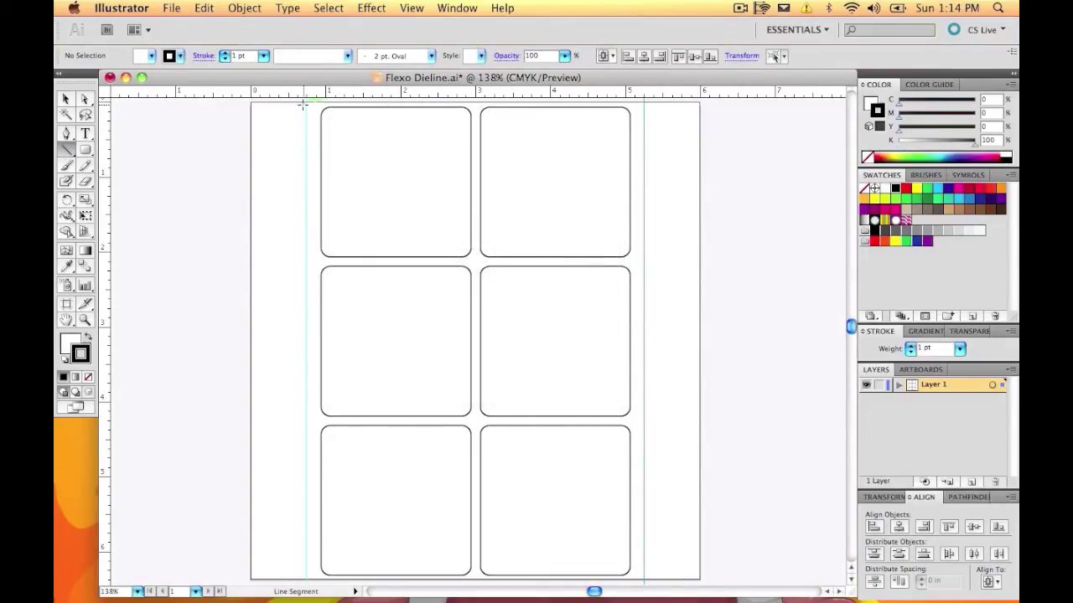
pyautogui.moveTo(308, 102); pyautogui.dragTo(307, 577)
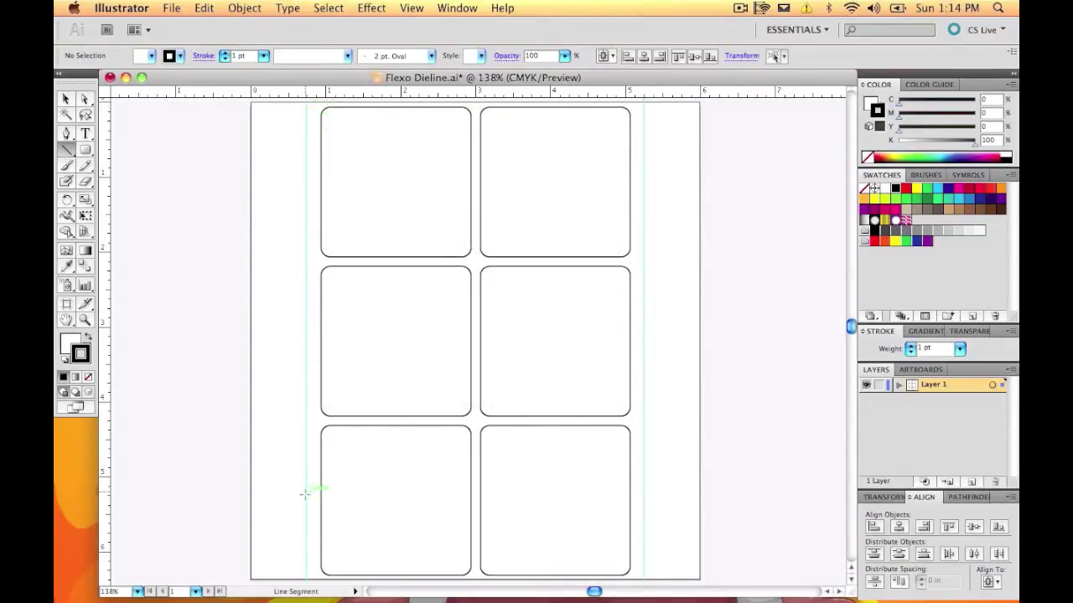
pyautogui.click(960, 349)
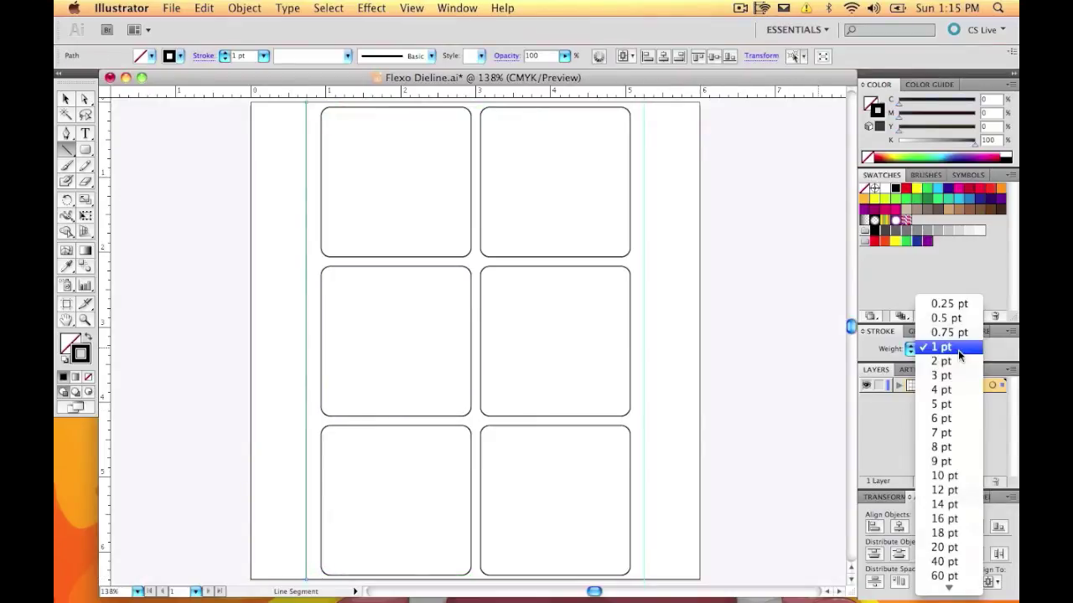
pyautogui.click(943, 390)
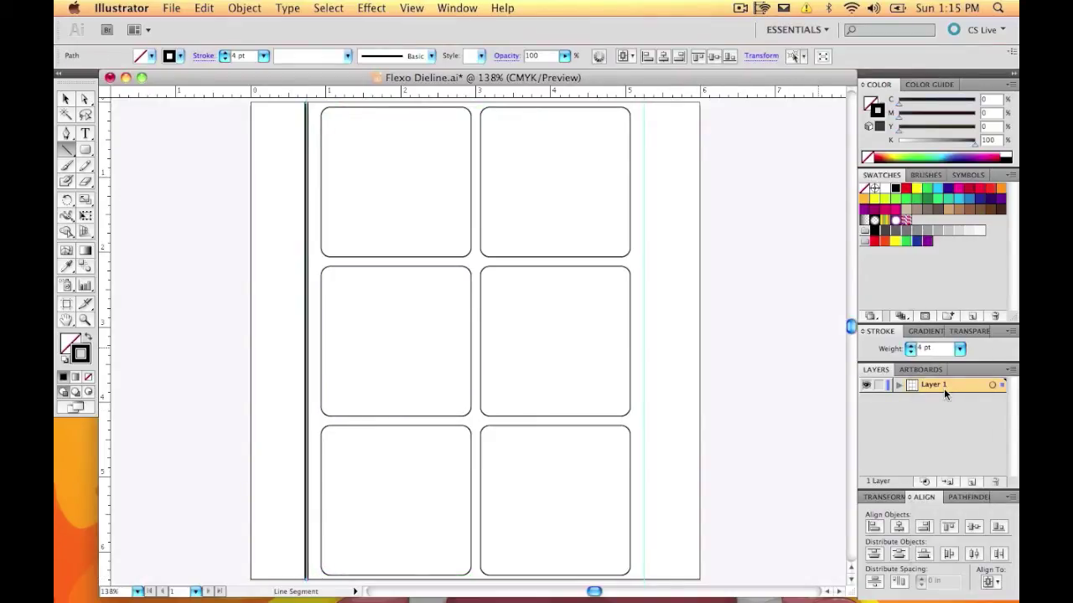
pyautogui.click(875, 188)
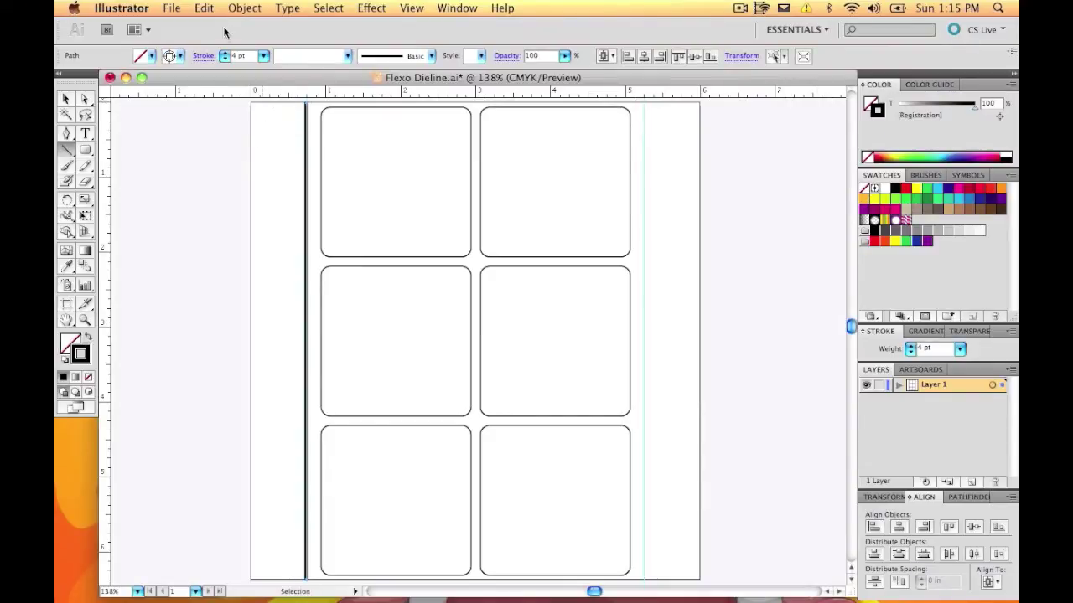
# - Paste a copy of the bar in front and make it a 1 pt white stroke
pyautogui.click(204, 8)
pyautogui.click(210, 76)
pyautogui.click(204, 7)
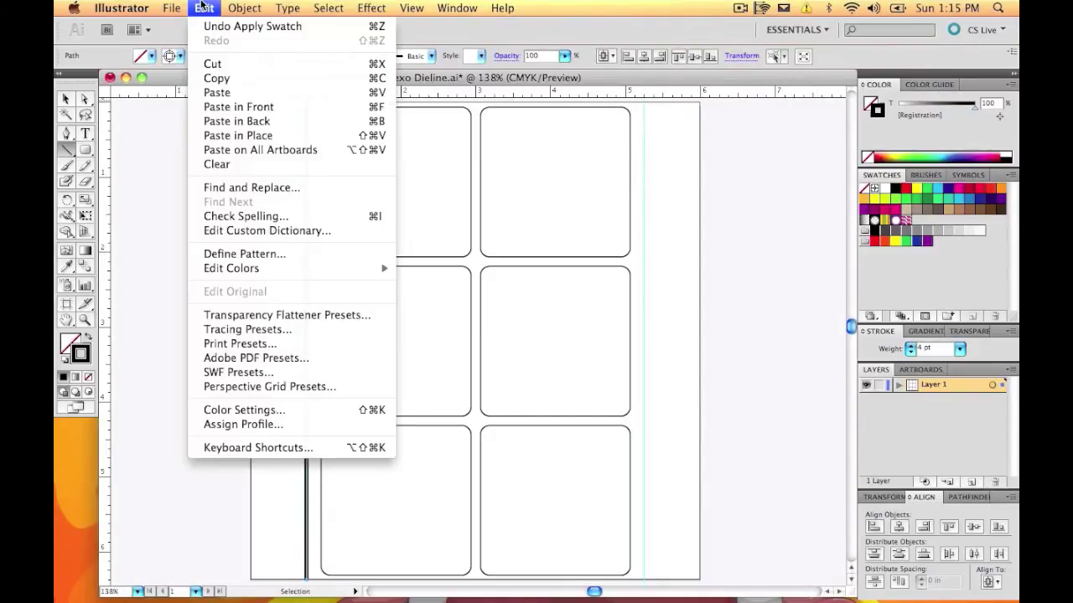
pyautogui.click(210, 106)
pyautogui.click(959, 349)
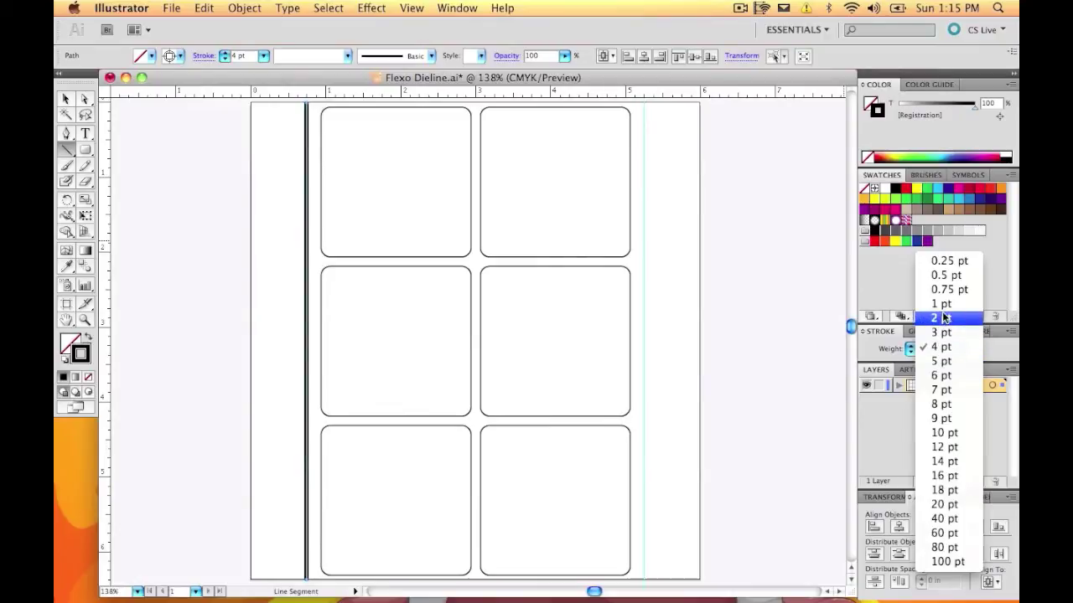
pyautogui.click(941, 304)
pyautogui.click(885, 191)
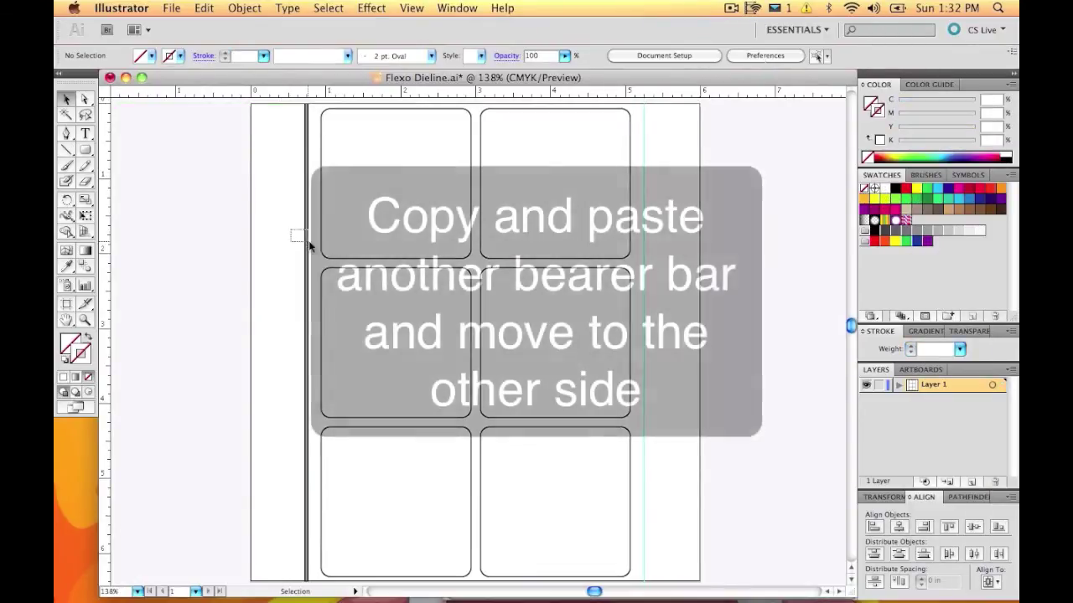
# - Group the bearer bar lines, paste a copy behind, and move it to the right guide
pyautogui.click(203, 7)
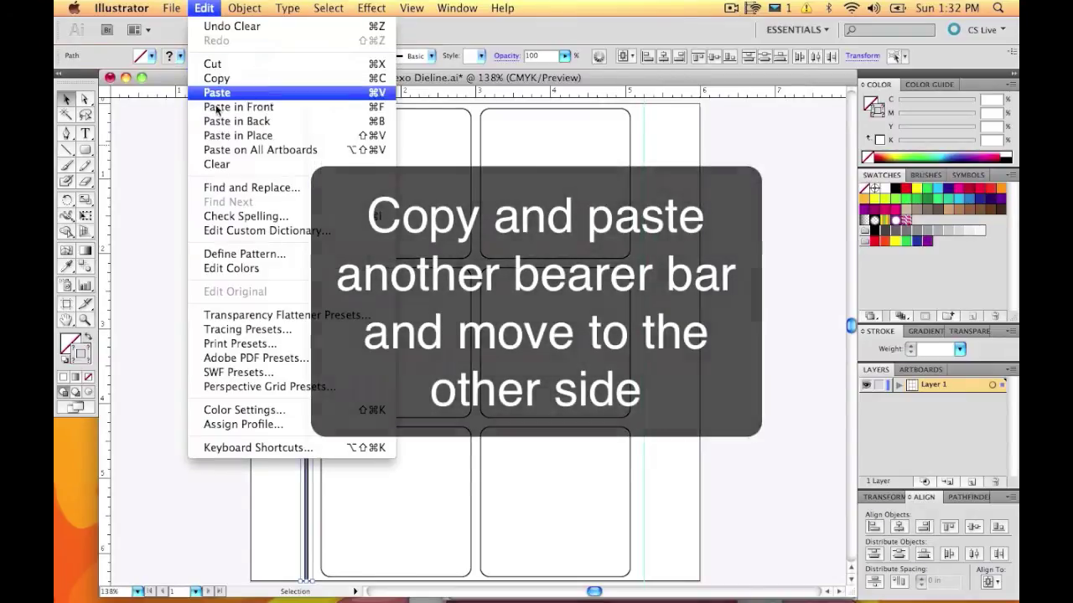
pyautogui.click(244, 105)
pyautogui.click(244, 7)
pyautogui.click(239, 52)
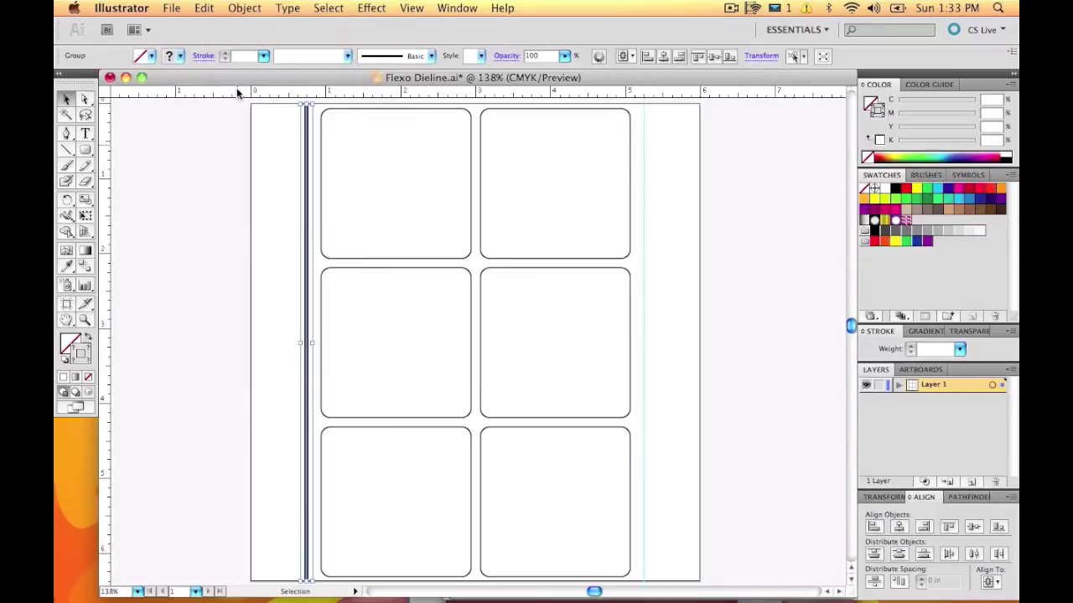
pyautogui.click(206, 7)
pyautogui.click(216, 78)
pyautogui.click(207, 8)
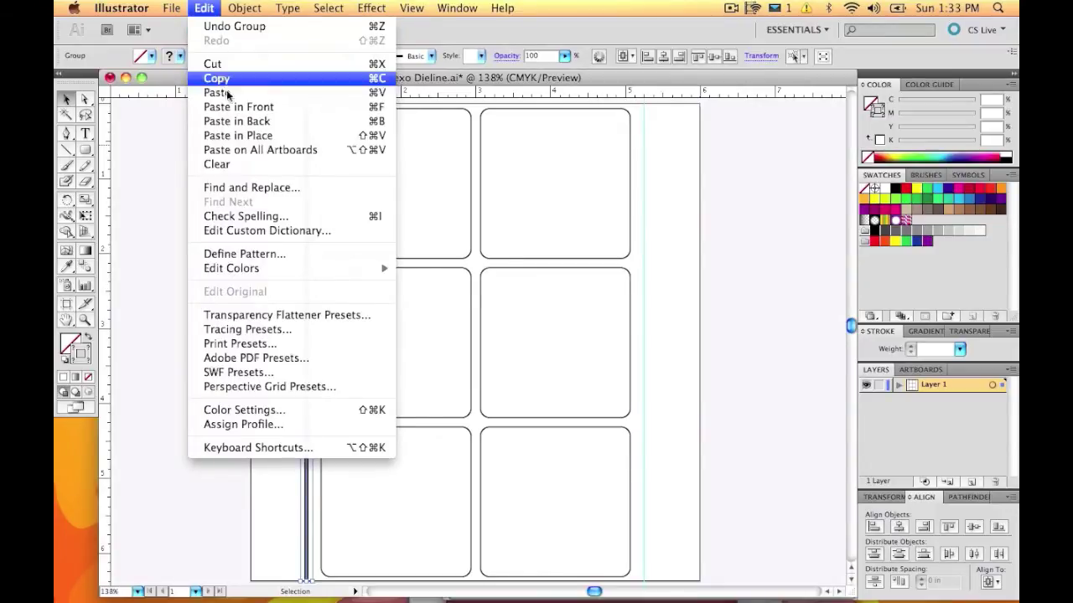
pyautogui.click(237, 121)
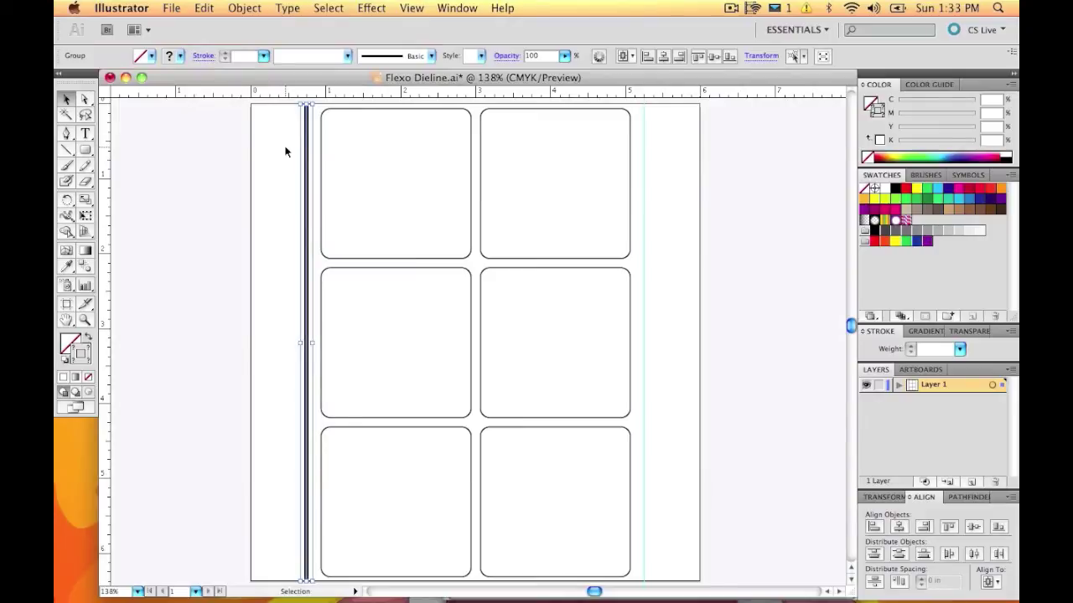
pyautogui.moveTo(308, 168); pyautogui.dragTo(646, 190)
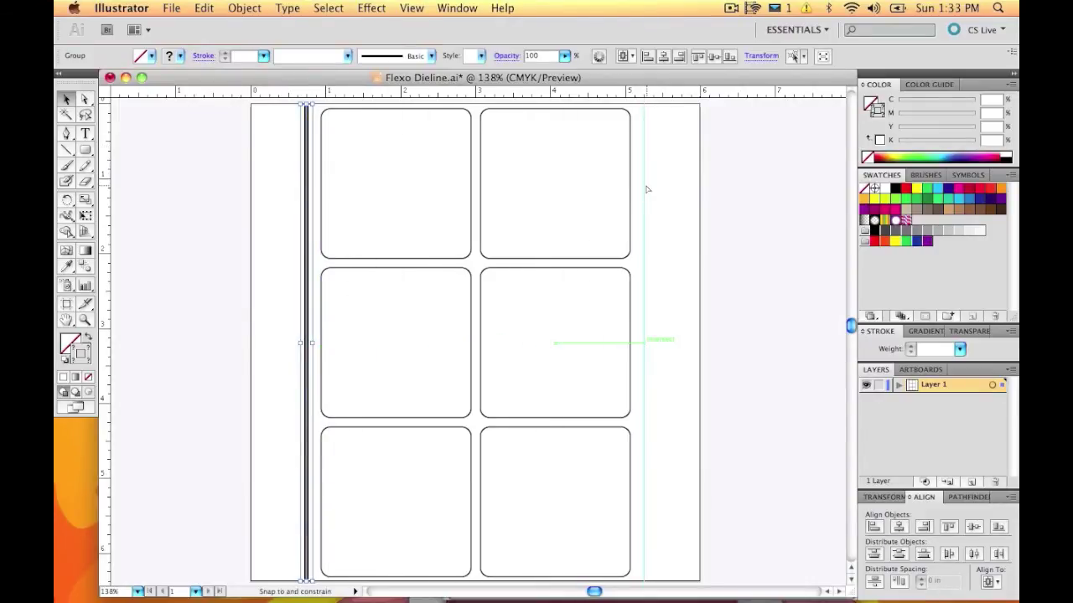
pyautogui.click(622, 170)
# - Create a 0.25 in vertical line in the left margin with the Line Segment tool
pyautogui.click(67, 152)
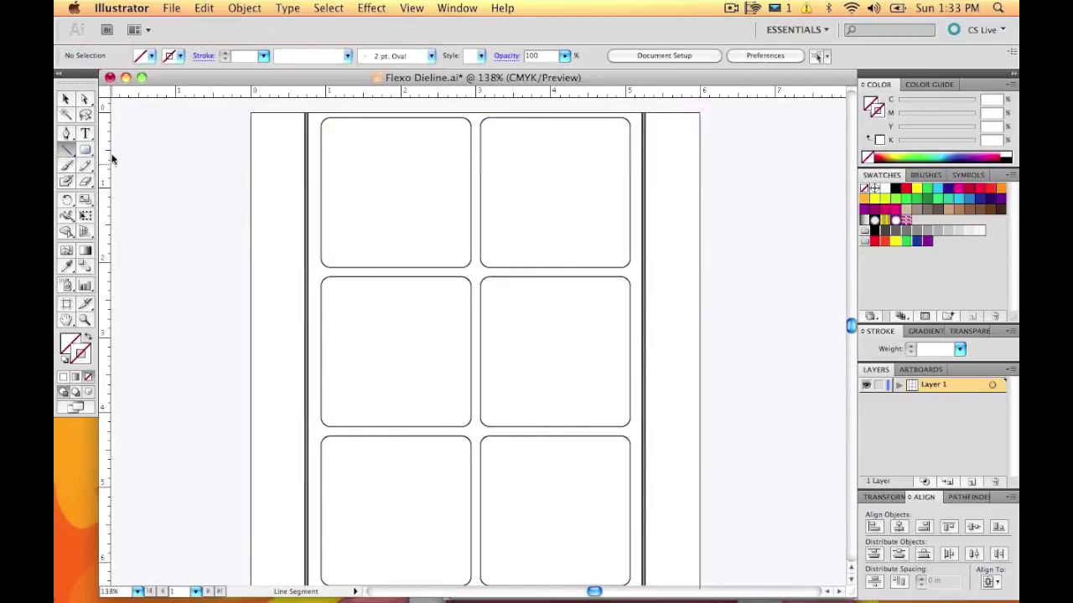
pyautogui.click(271, 215)
pyautogui.write('.25')
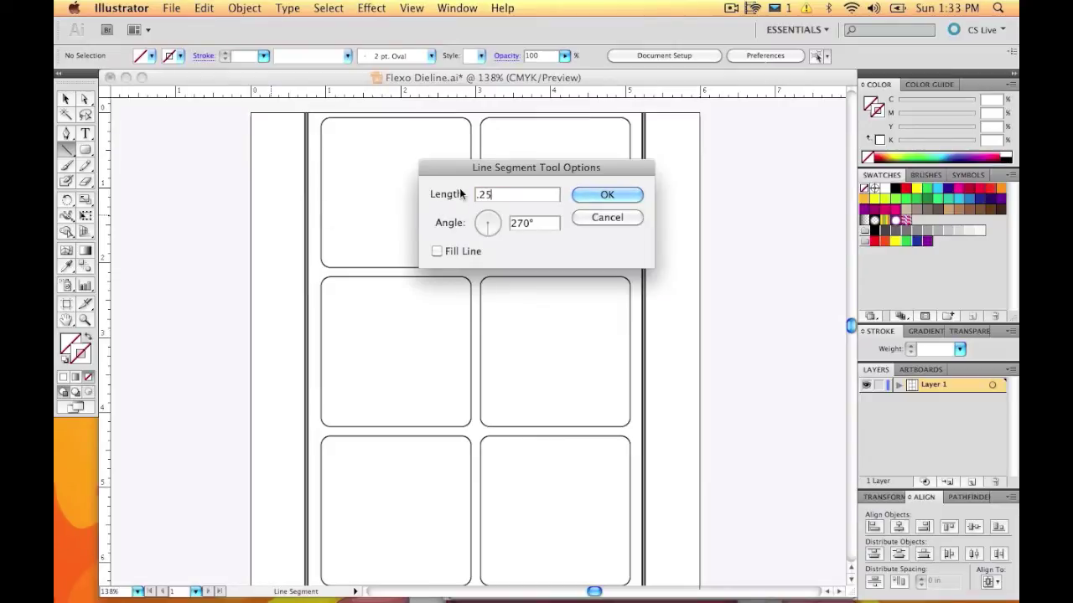
pyautogui.press('Return')
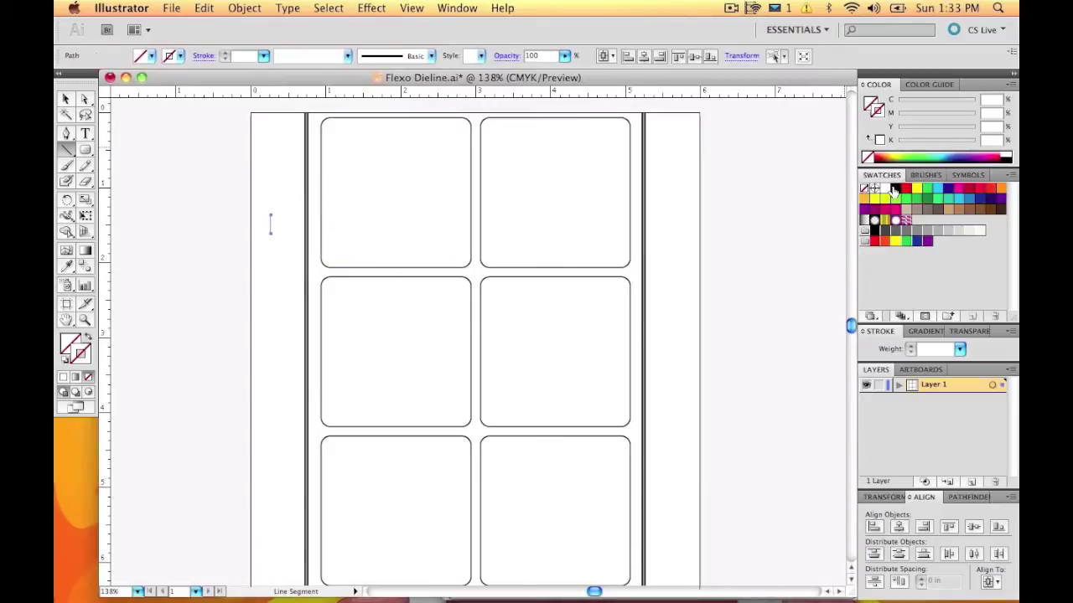
# - Give the short line a Registration stroke, paste a copy in front, and rotate it crosswise
pyautogui.click(874, 190)
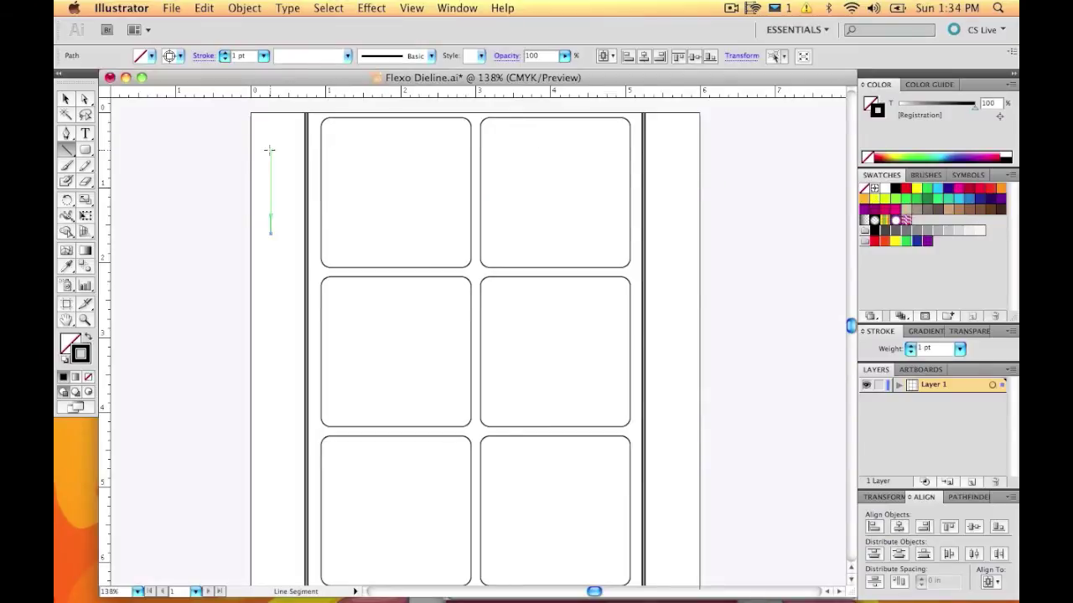
pyautogui.click(205, 8)
pyautogui.click(216, 78)
pyautogui.click(204, 8)
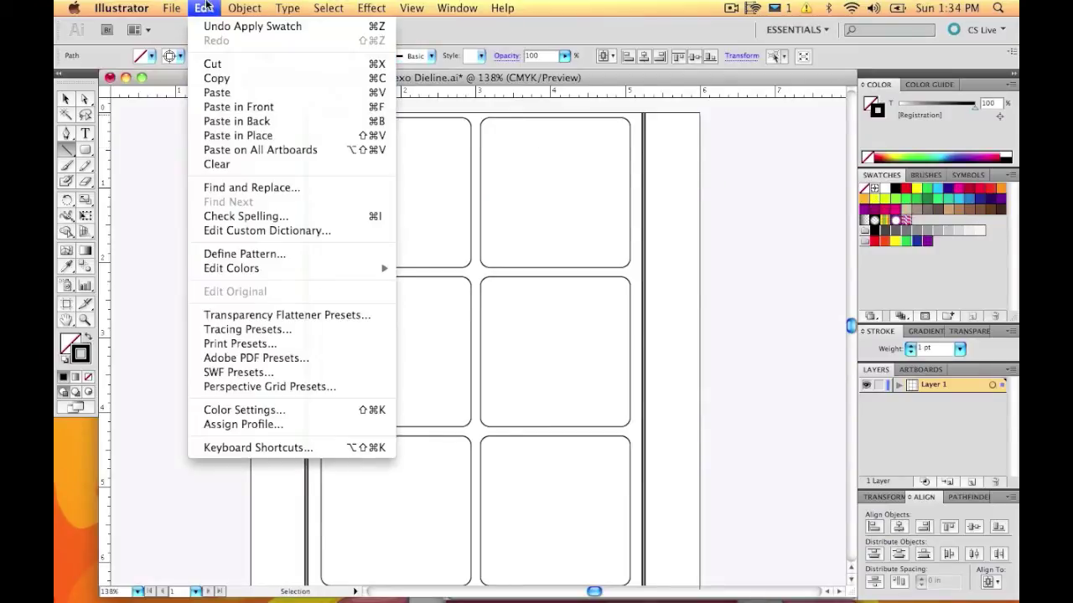
pyautogui.click(239, 106)
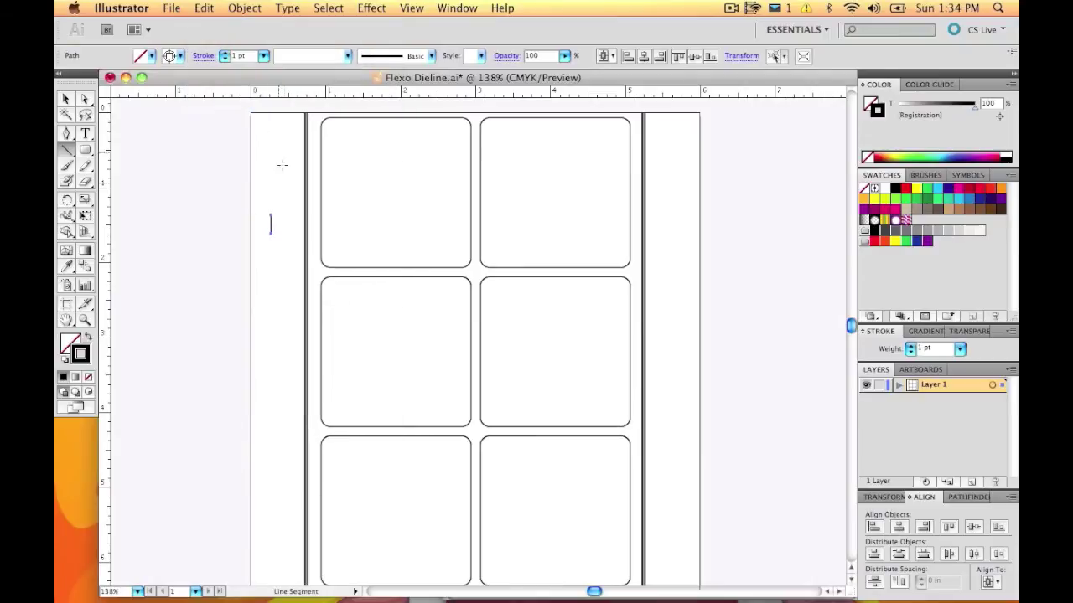
pyautogui.click(64, 105)
pyautogui.moveTo(274, 212); pyautogui.dragTo(287, 217)
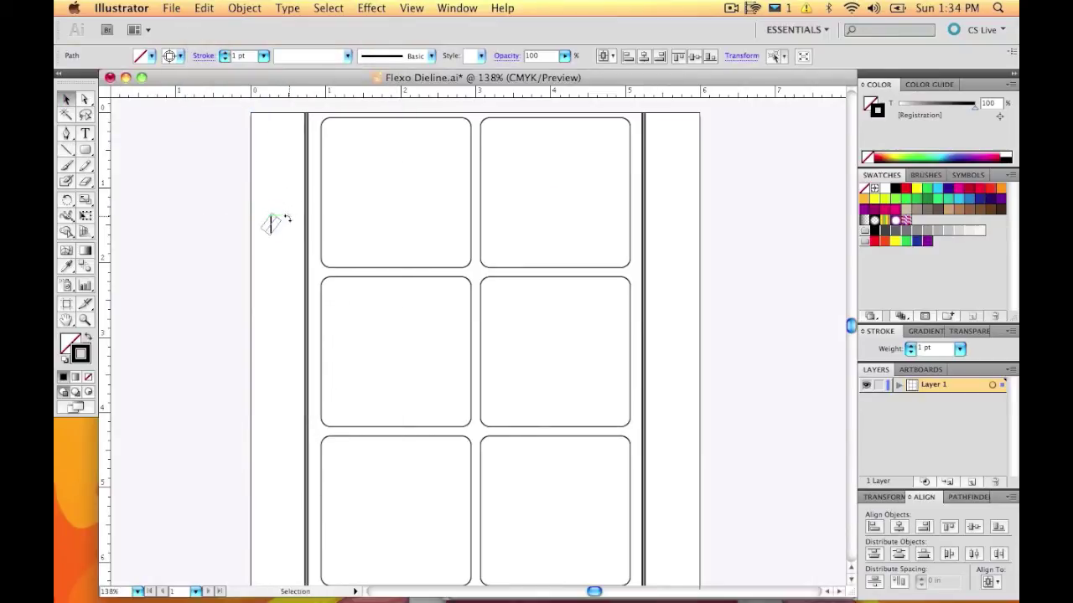
pyautogui.click(288, 251)
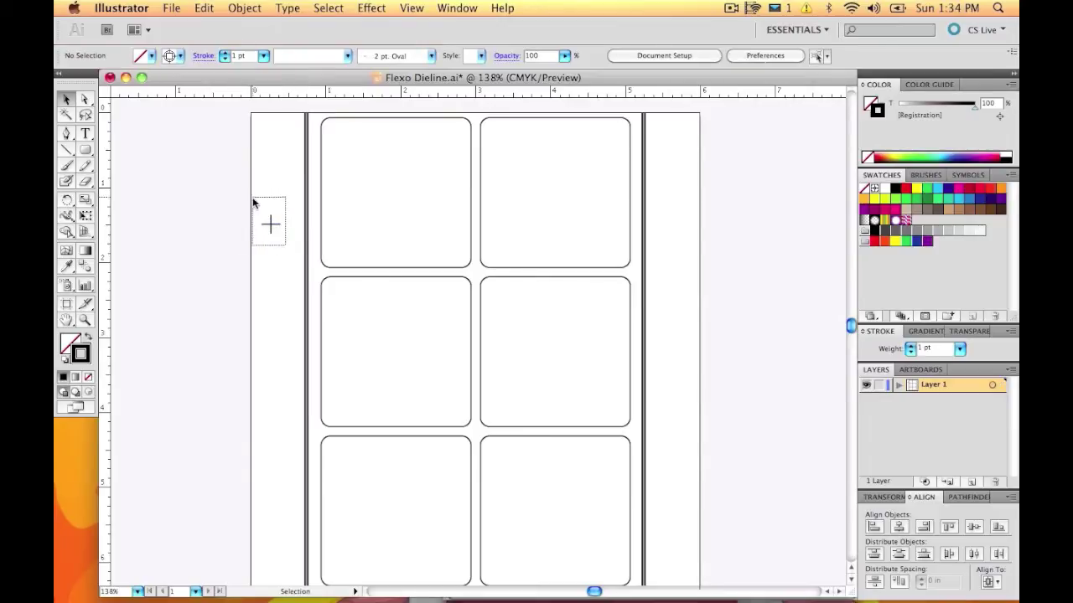
# - Group both crosshair lines and move the mark up the left margin
pyautogui.moveTo(251, 201); pyautogui.dragTo(252, 199)
pyautogui.click(244, 8)
pyautogui.click(248, 67)
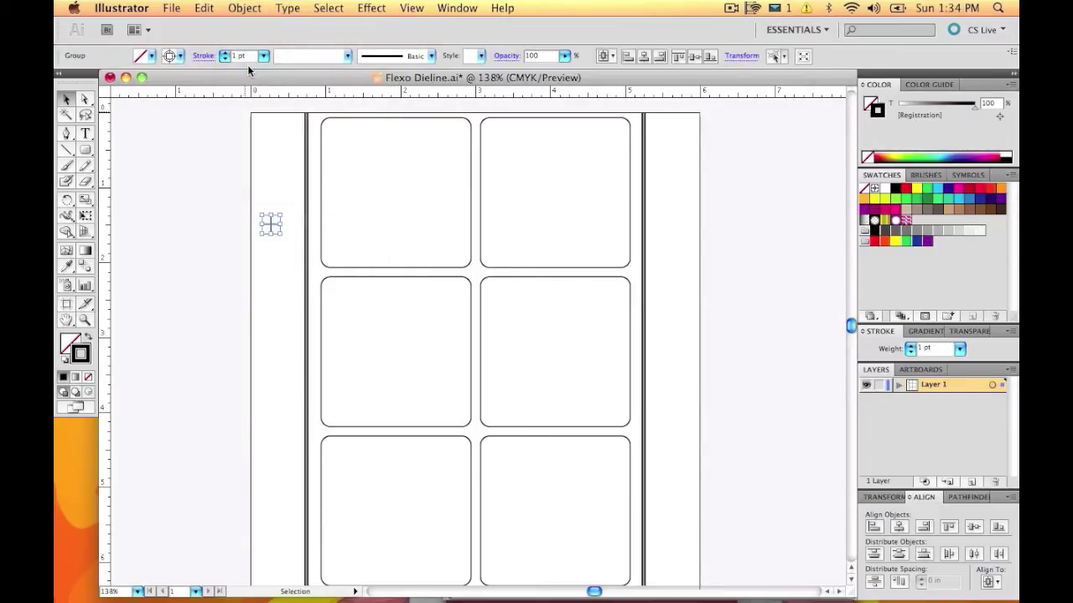
pyautogui.moveTo(278, 222); pyautogui.dragTo(280, 134)
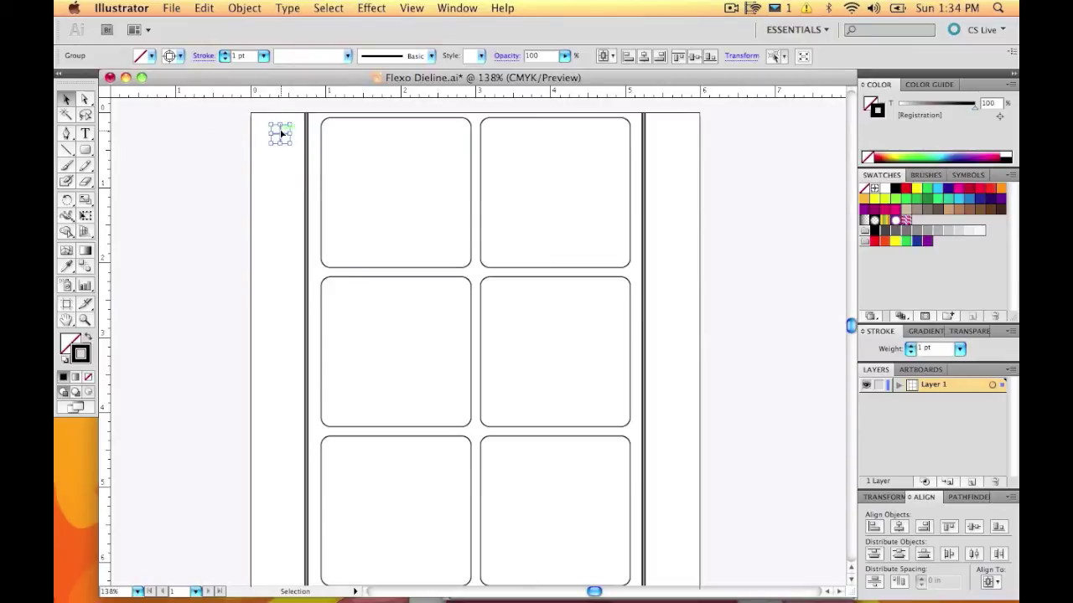
# - Copy the crosshair registration mark to the top and near the bottom of the right margin
pyautogui.moveTo(295, 135); pyautogui.dragTo(675, 137)
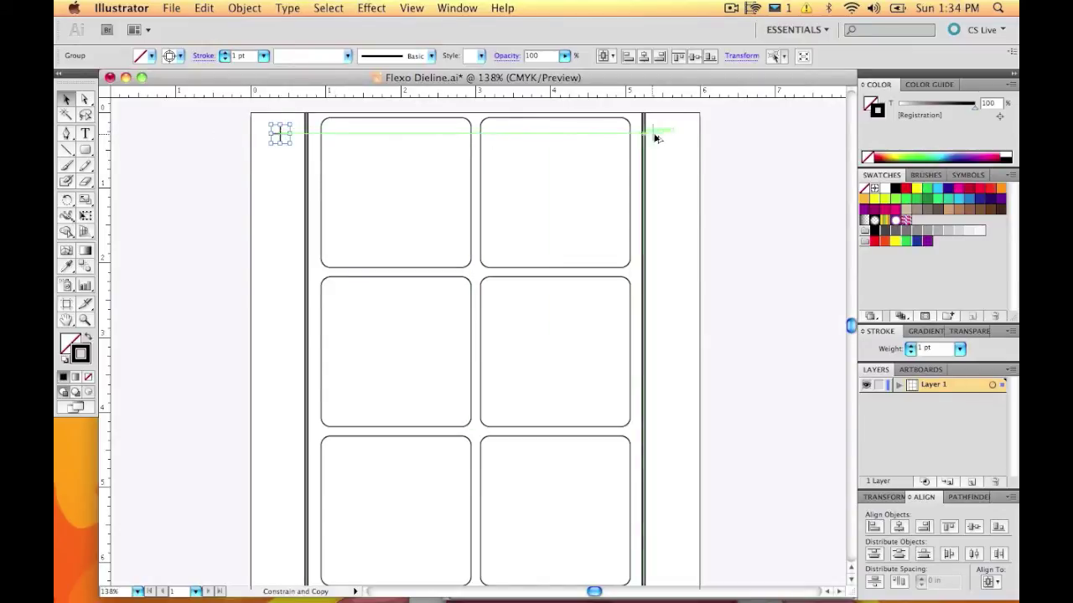
pyautogui.moveTo(675, 137); pyautogui.dragTo(675, 136)
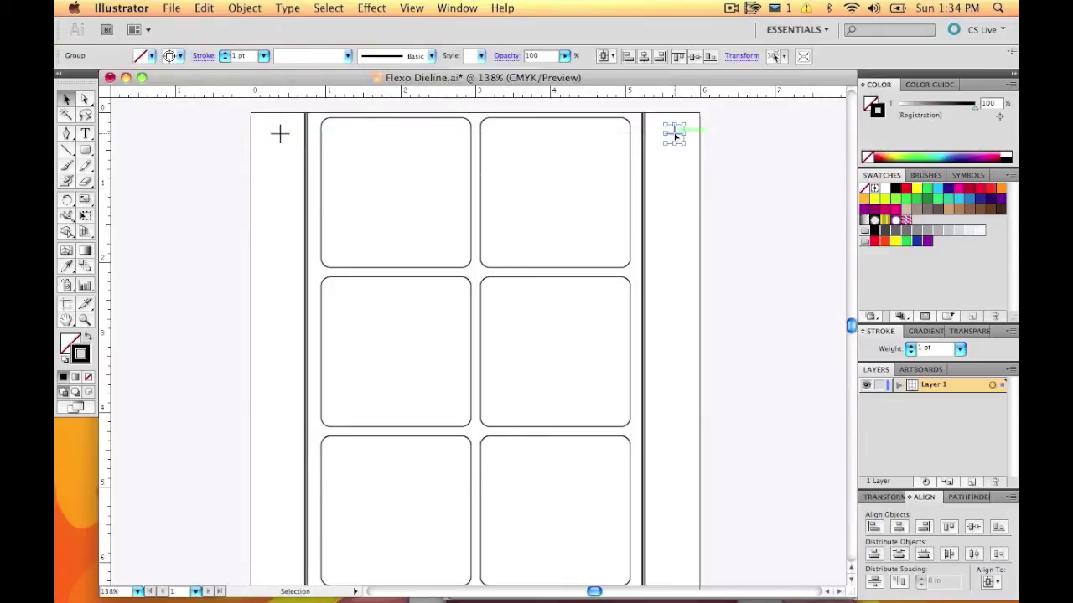
pyautogui.scroll(-1, 673, 117)
pyautogui.moveTo(674, 113); pyautogui.dragTo(675, 409)
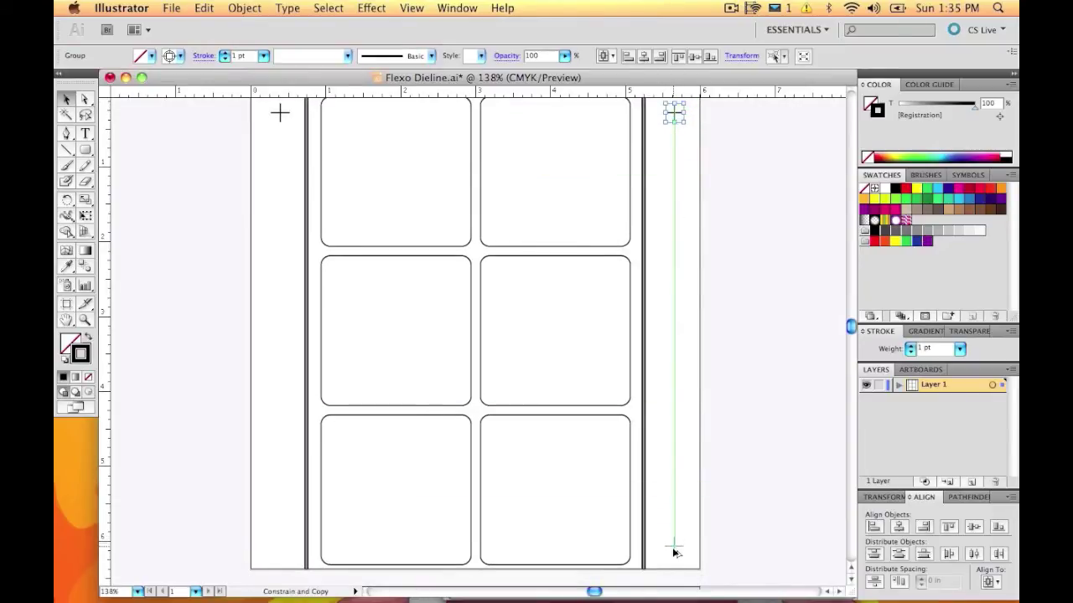
pyautogui.moveTo(674, 551); pyautogui.dragTo(674, 549)
pyautogui.moveTo(84, 150); pyautogui.dragTo(126, 183)
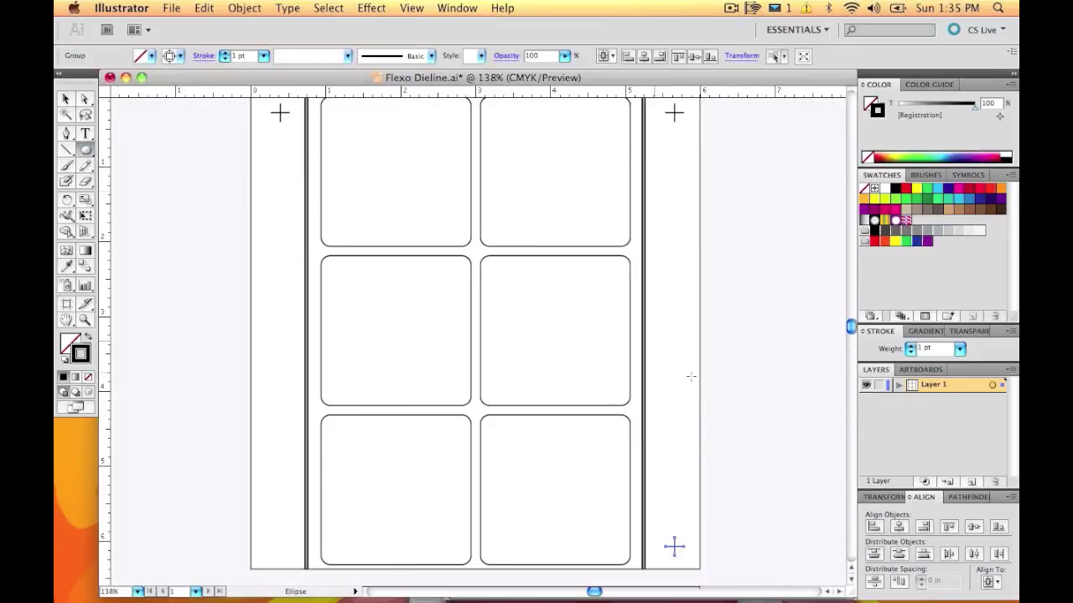
# - Create a 0.25 x 0.25 in circle at the bottom-right crosshair
pyautogui.click(671, 501)
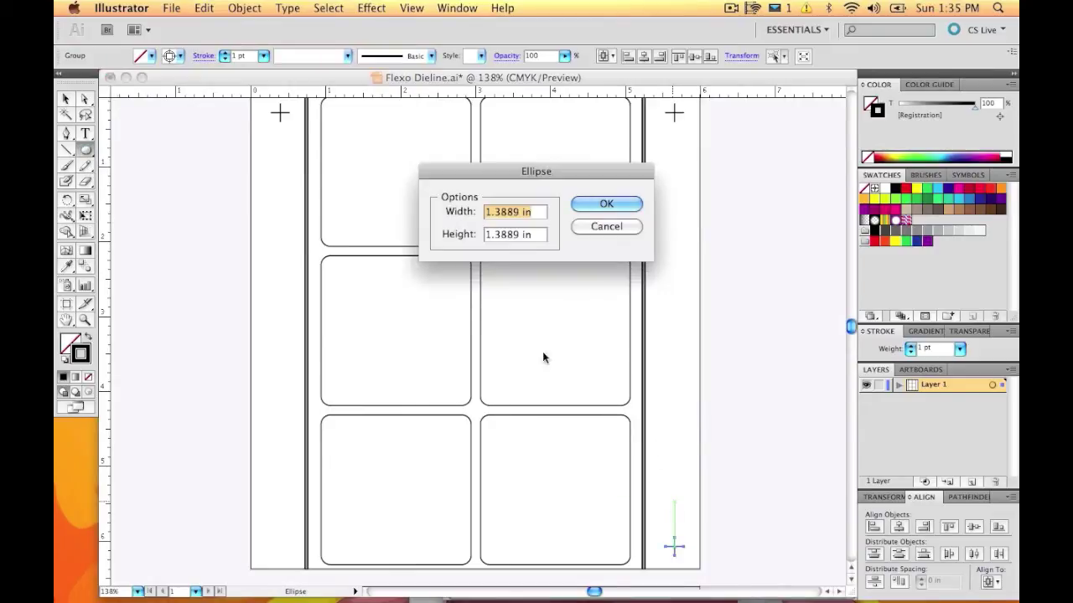
pyautogui.write('.25')
pyautogui.press('Tab')
pyautogui.write('.25')
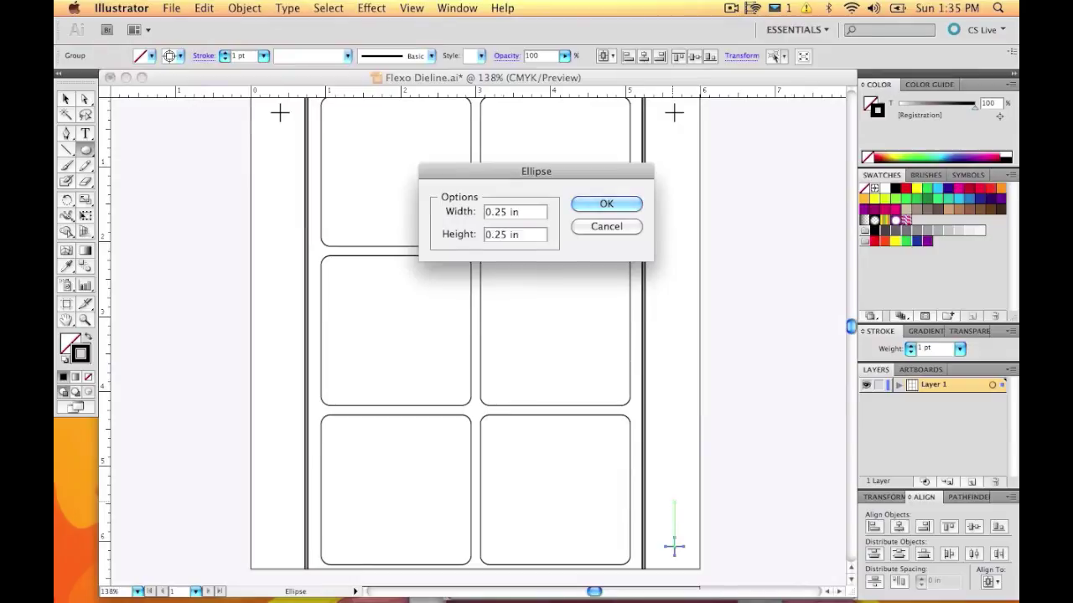
pyautogui.press('Return')
# - Centre the circle on the bottom-right crosshair using Align to Selection
pyautogui.click(68, 100)
pyautogui.moveTo(660, 488); pyautogui.dragTo(712, 570)
pyautogui.click(989, 582)
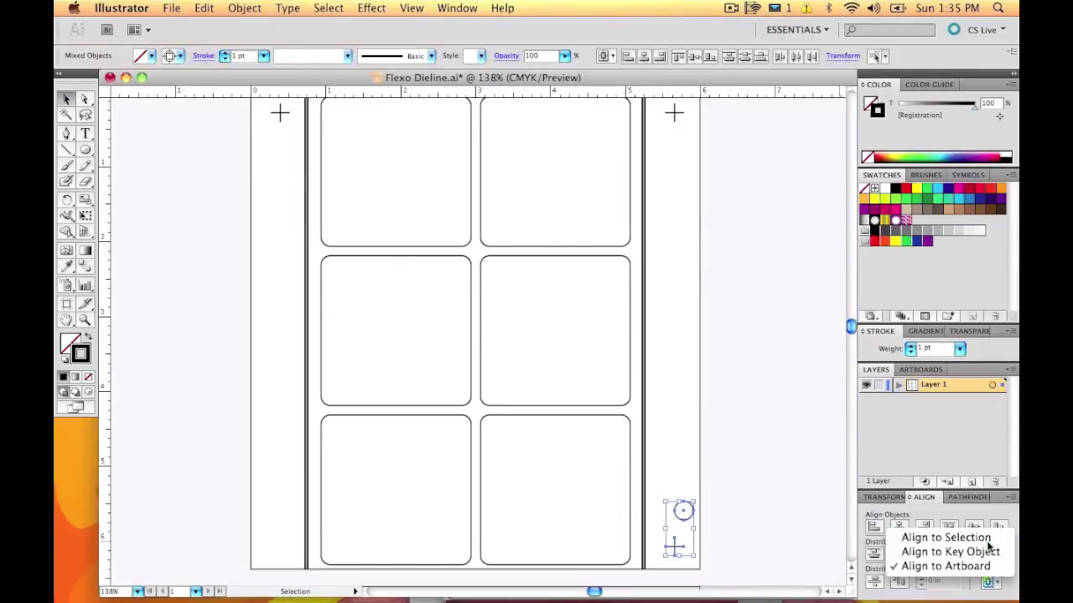
pyautogui.click(945, 538)
pyautogui.click(898, 526)
pyautogui.click(974, 526)
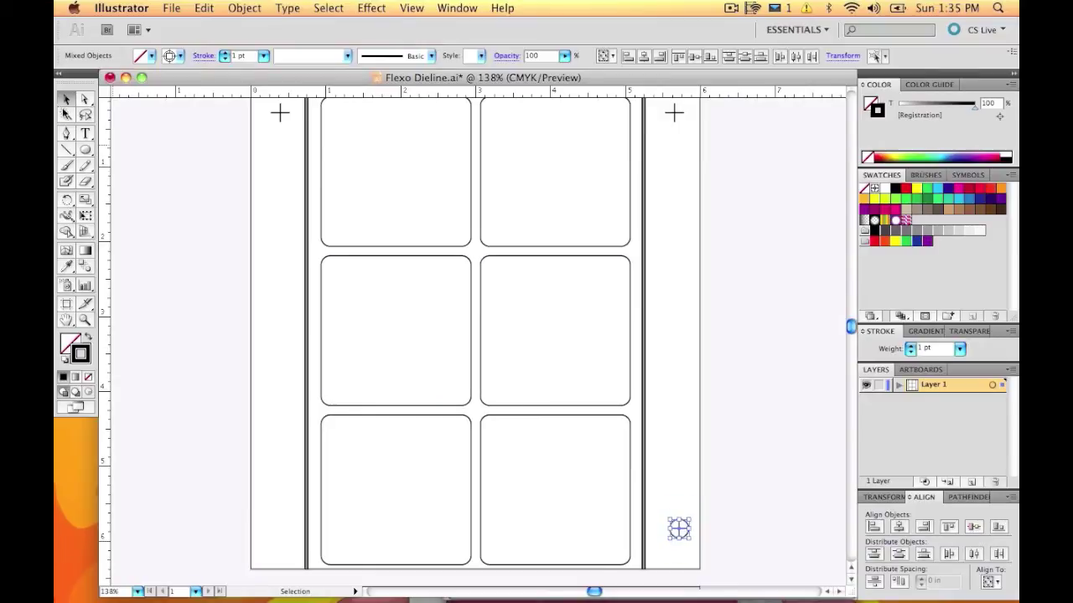
# - Group the circle with its crosshair and place the circled crosshair at the bottom of the left margin
pyautogui.click(244, 7)
pyautogui.click(300, 65)
pyautogui.moveTo(678, 529)
pyautogui.mouseDown()
pyautogui.moveTo(674, 548)
pyautogui.moveTo(280, 546)
pyautogui.mouseUp()
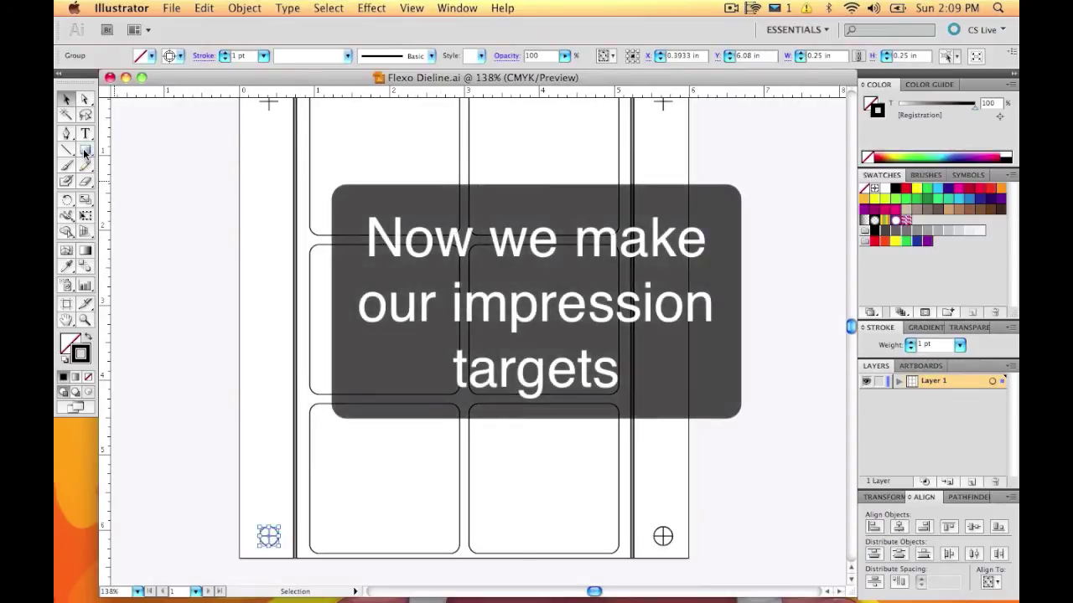
pyautogui.click(84, 150)
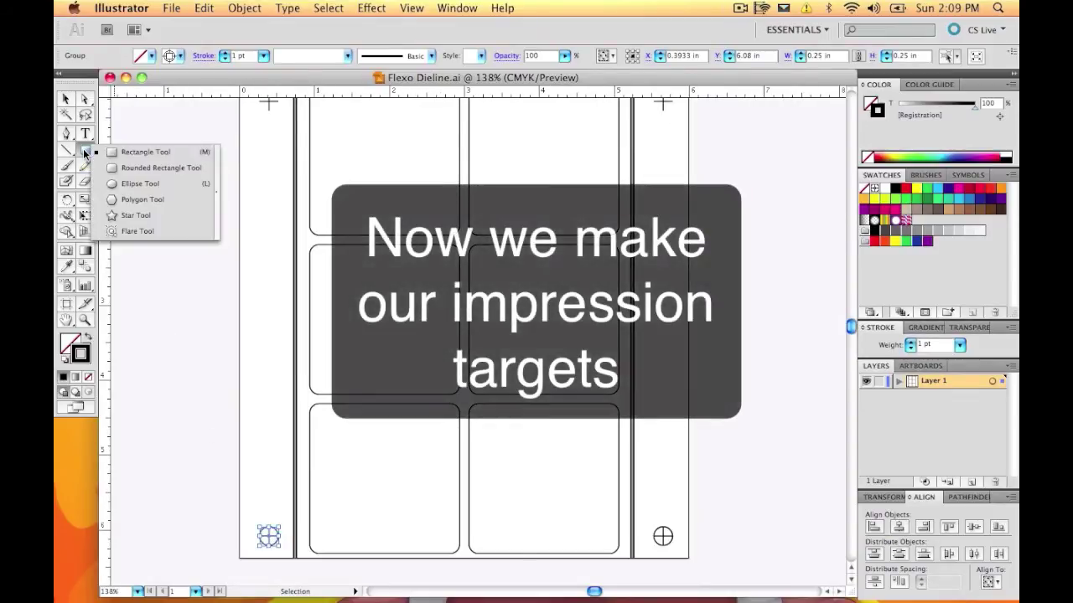
# - Draw a 0.25 in circle and a 0.05 in circle in the upper left margin
pyautogui.click(134, 184)
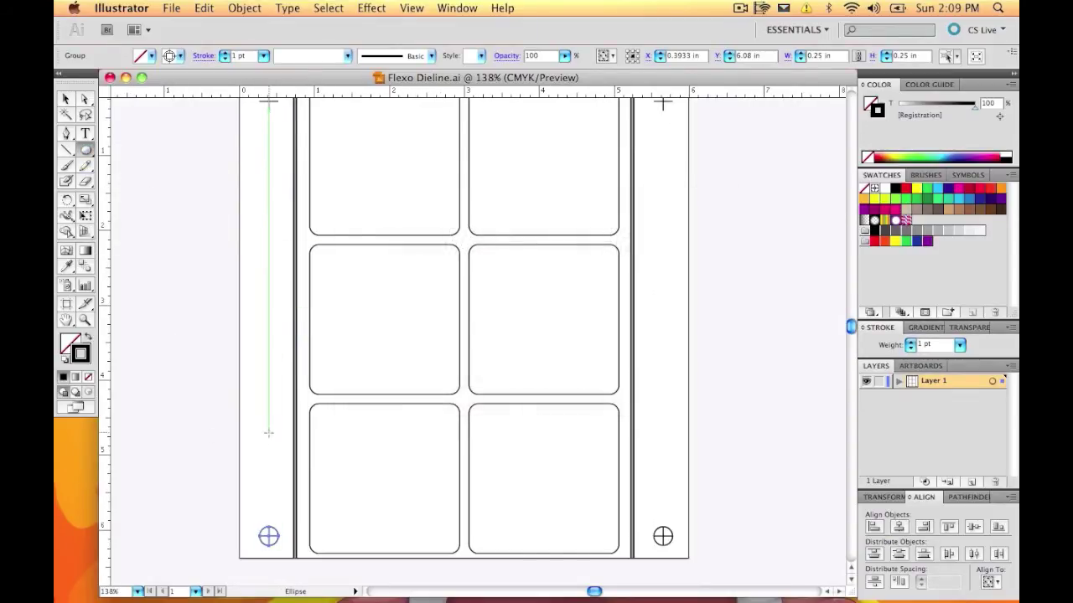
pyautogui.click(267, 132)
pyautogui.write('.25')
pyautogui.press('Tab')
pyautogui.write('.25')
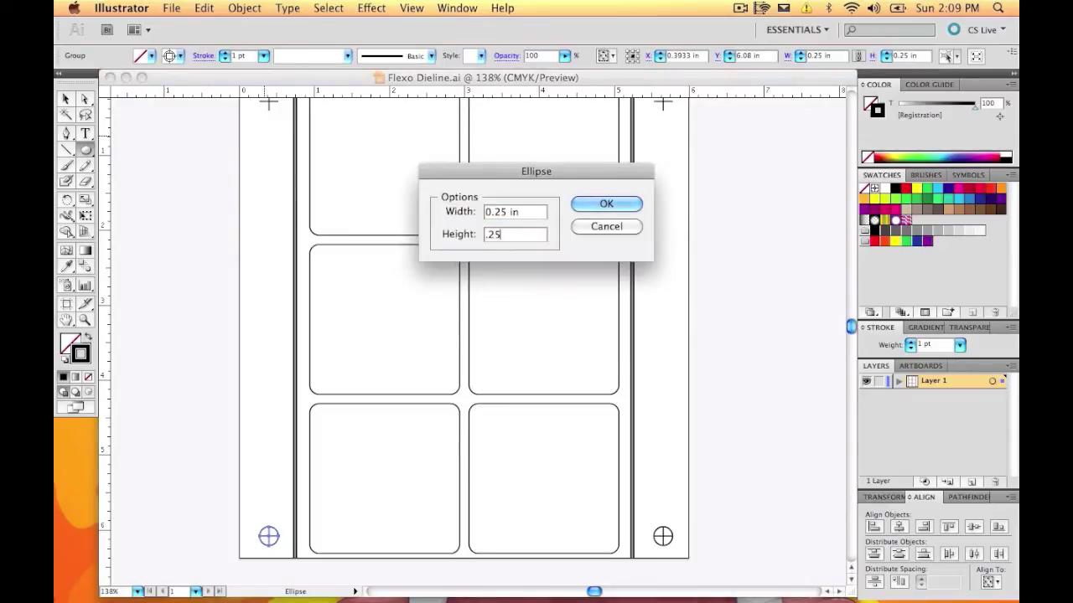
pyautogui.click(577, 205)
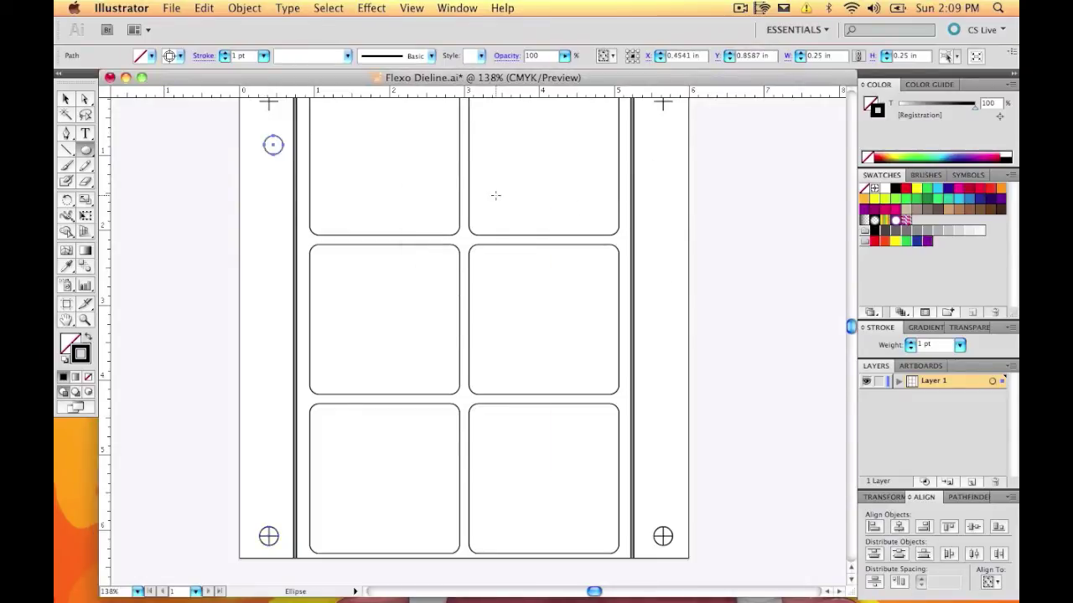
pyautogui.click(260, 173)
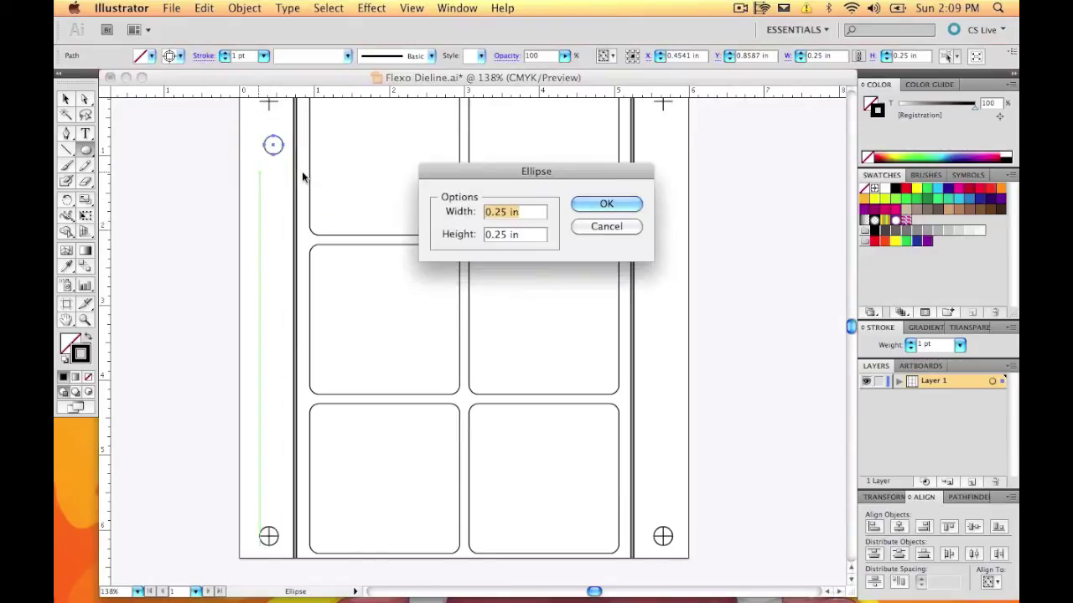
pyautogui.write('.05')
pyautogui.press('Tab')
pyautogui.write('.0')
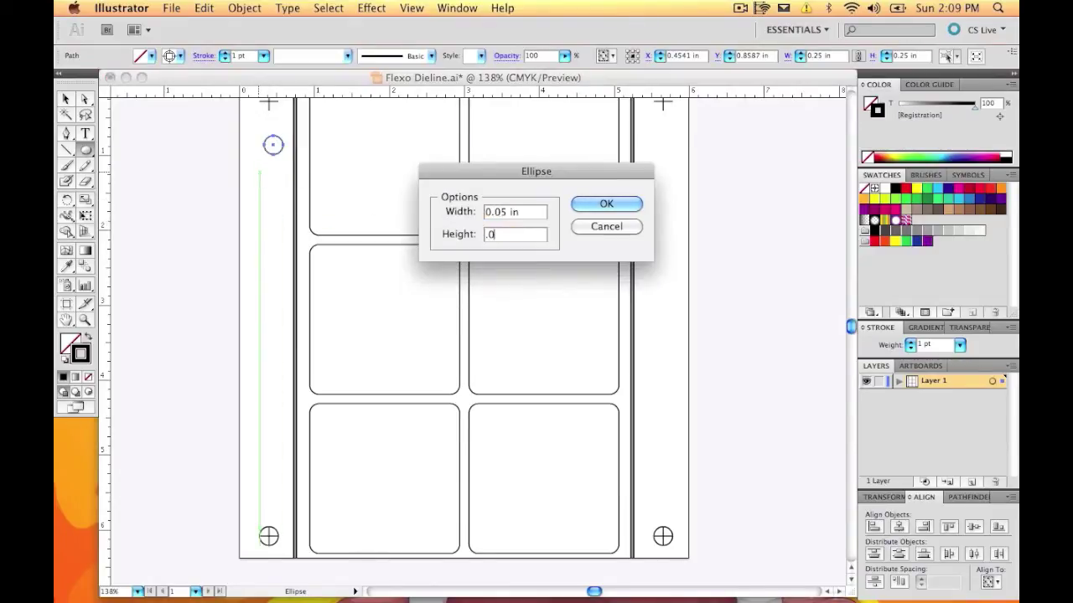
pyautogui.write('5')
pyautogui.press('Return')
# - Centre the 0.05 in circle inside the 0.25 in circle horizontally and vertically
pyautogui.press('v')
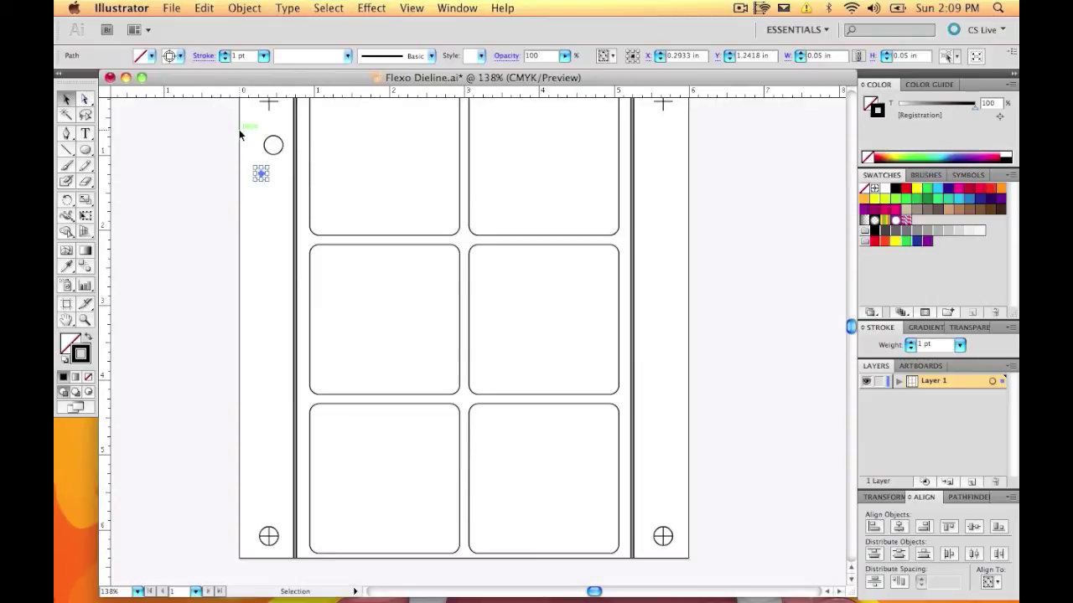
pyautogui.moveTo(281, 189); pyautogui.dragTo(282, 190)
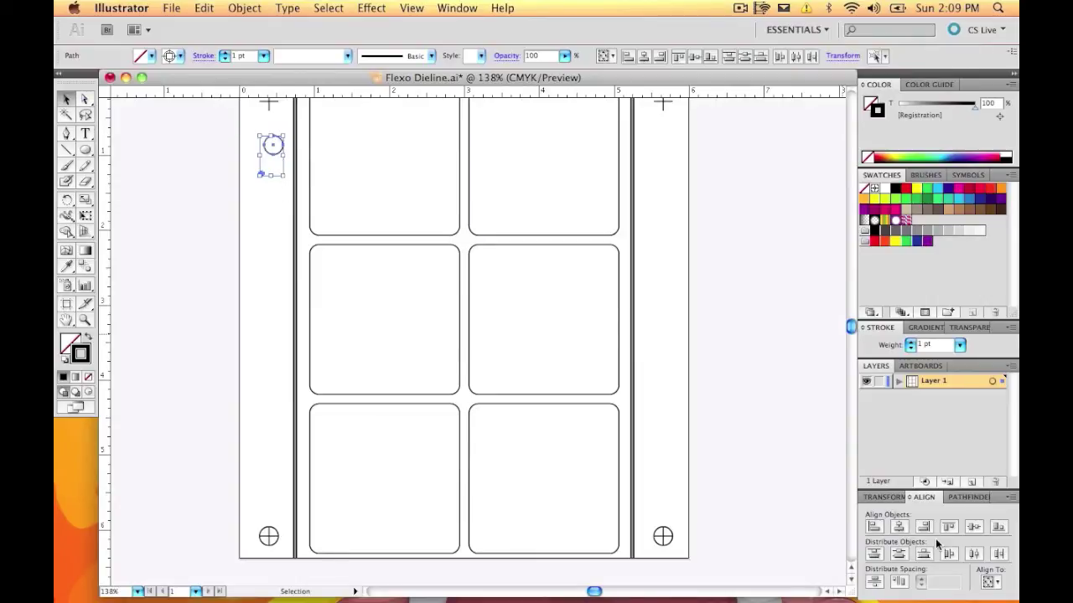
pyautogui.click(972, 527)
pyautogui.click(898, 527)
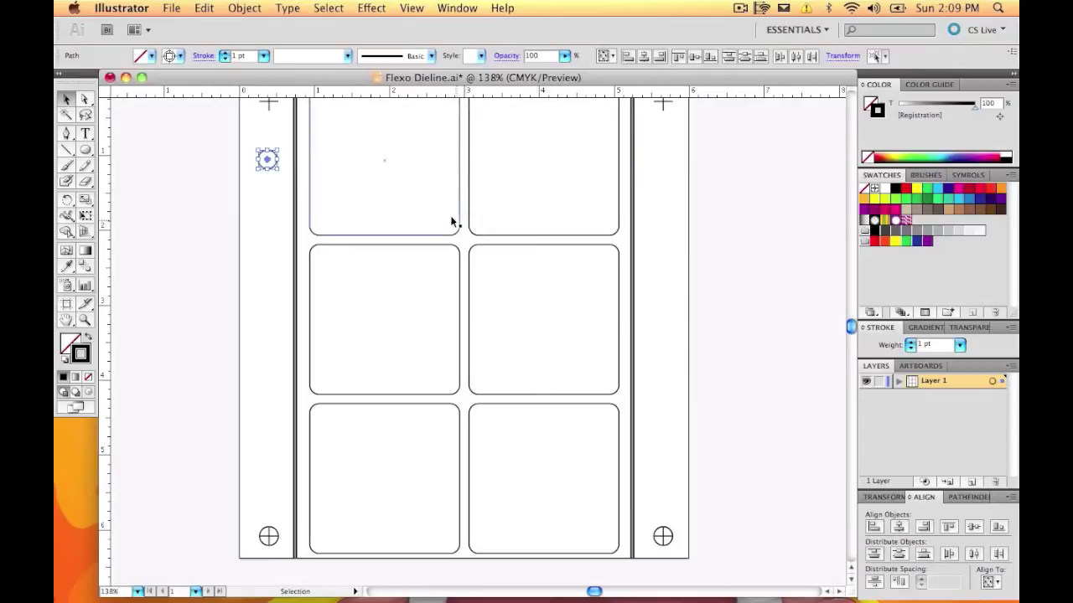
# - Set the blend options to 3 specified steps
pyautogui.click(245, 8)
pyautogui.moveTo(291, 311)
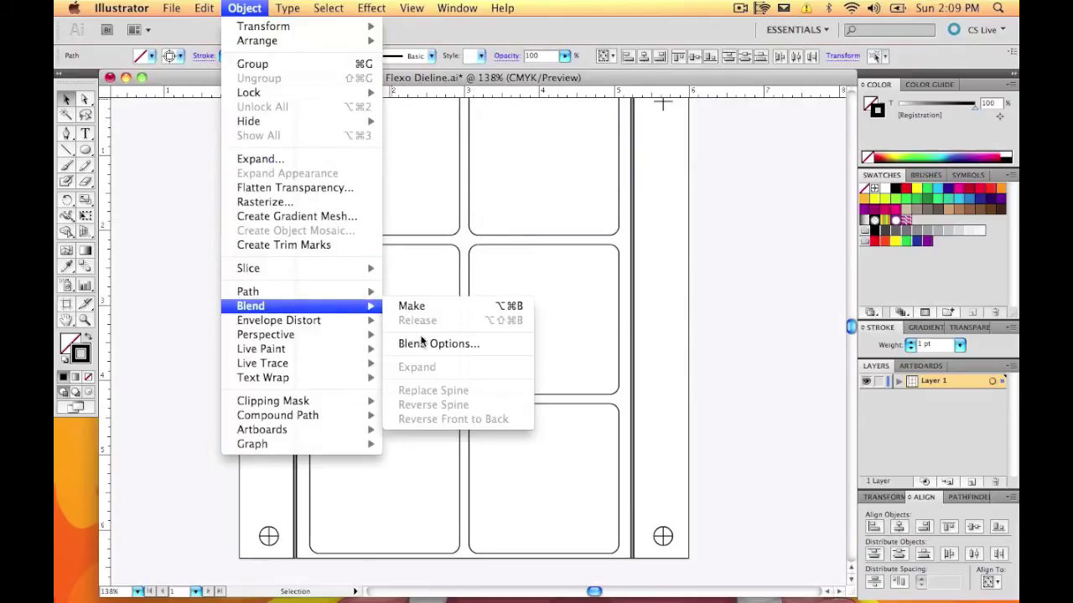
pyautogui.click(421, 343)
pyautogui.click(487, 198)
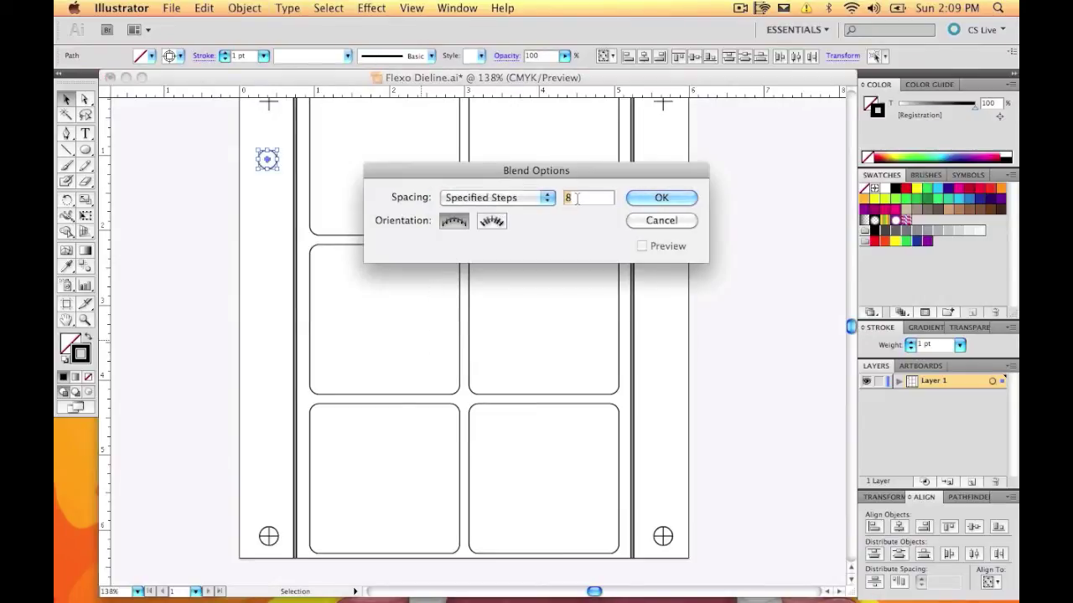
pyautogui.write('3')
pyautogui.click(661, 199)
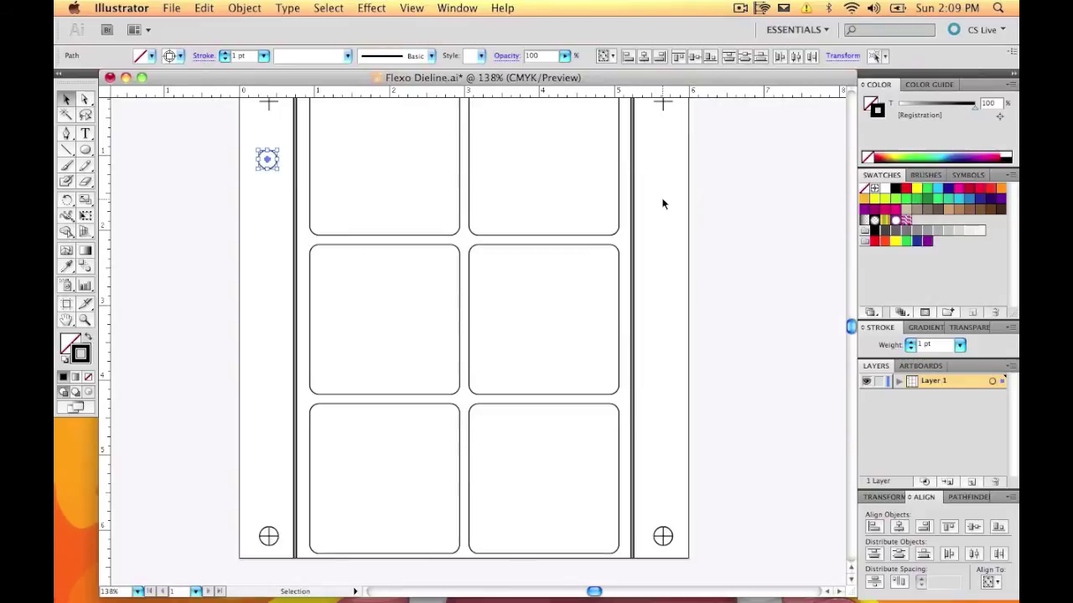
# - Blend the two circles into concentric rings and group the result
pyautogui.click(244, 8)
pyautogui.moveTo(251, 306)
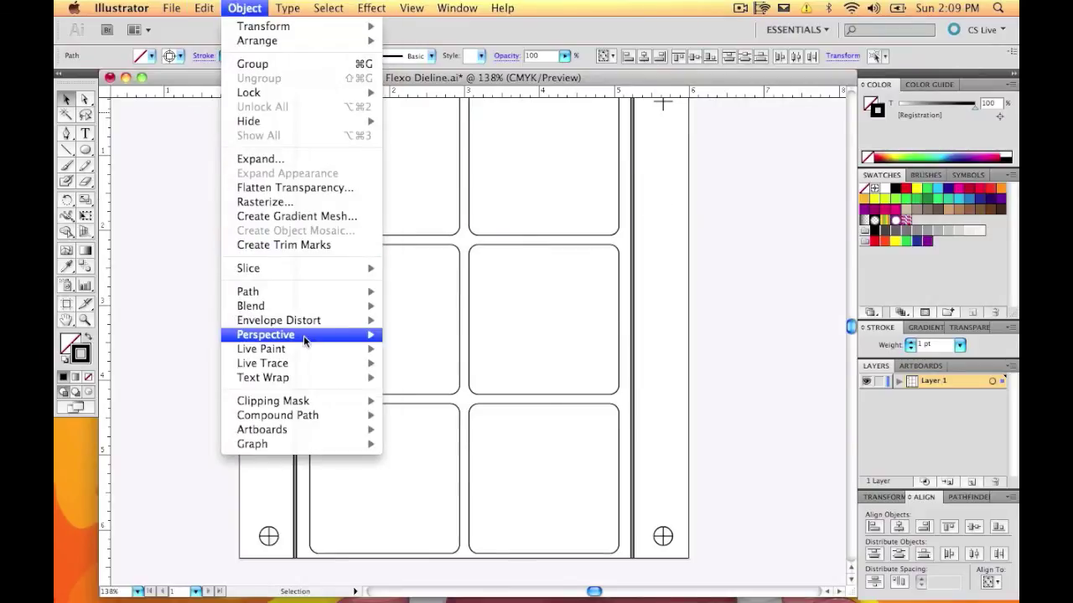
pyautogui.click(411, 308)
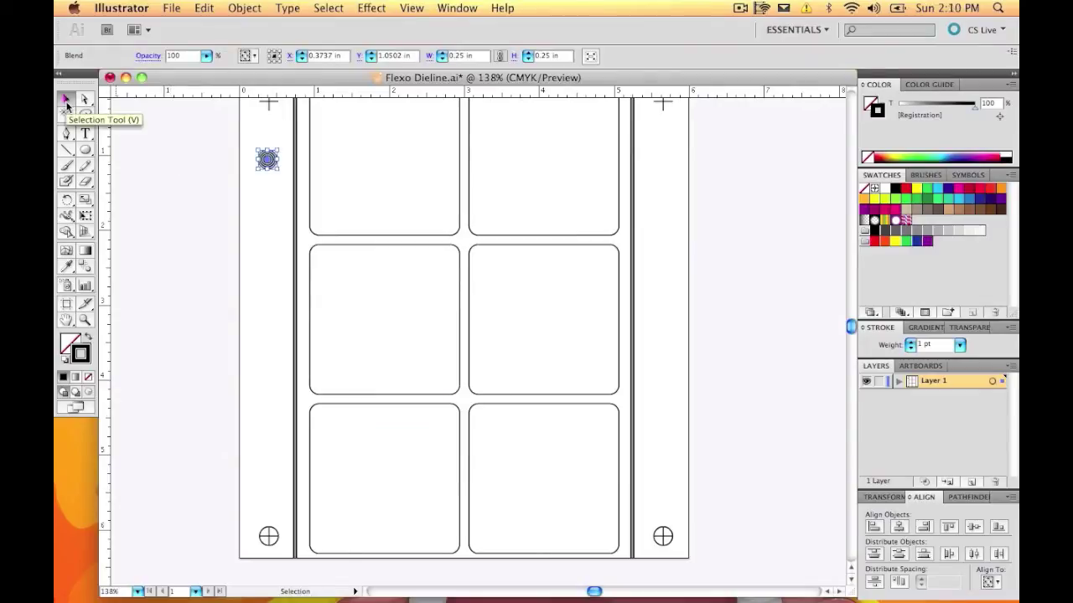
pyautogui.click(244, 8)
pyautogui.click(249, 67)
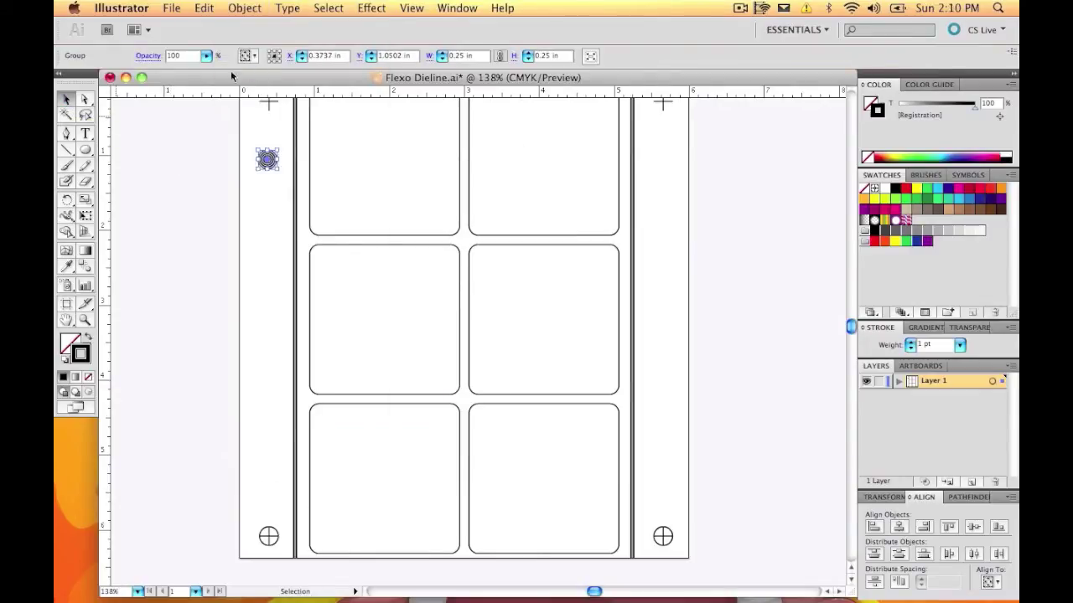
# - Move the impression target under the top-left crosshair and copy it to the right margin
pyautogui.click(178, 147)
pyautogui.moveTo(266, 159); pyautogui.dragTo(270, 130)
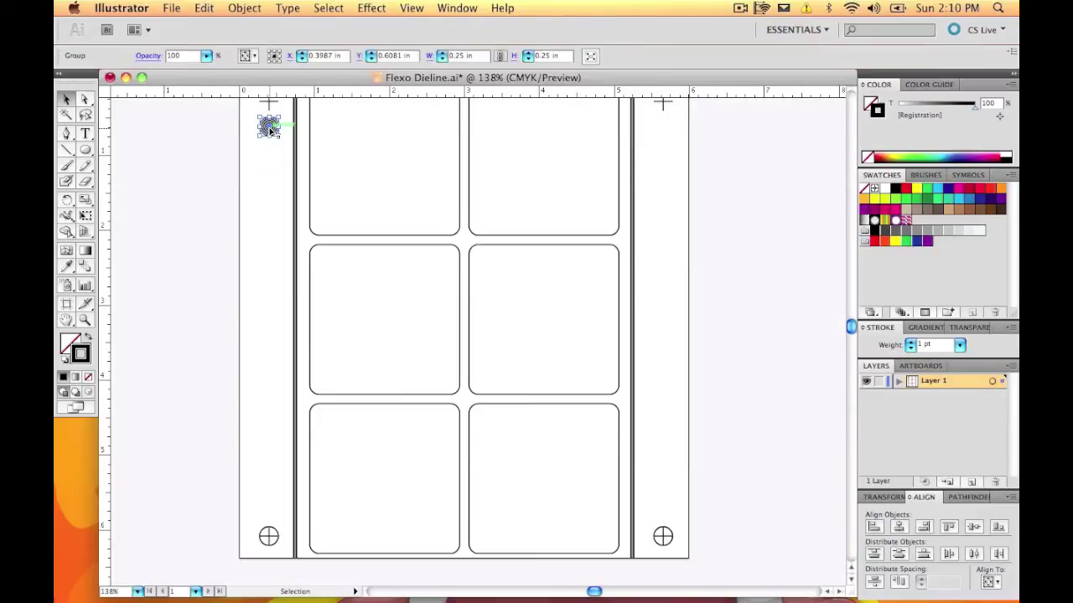
pyautogui.moveTo(269, 128)
pyautogui.mouseDown()
pyautogui.moveTo(663, 126)
pyautogui.moveTo(671, 328)
pyautogui.moveTo(663, 506)
pyautogui.moveTo(268, 505)
pyautogui.mouseUp()
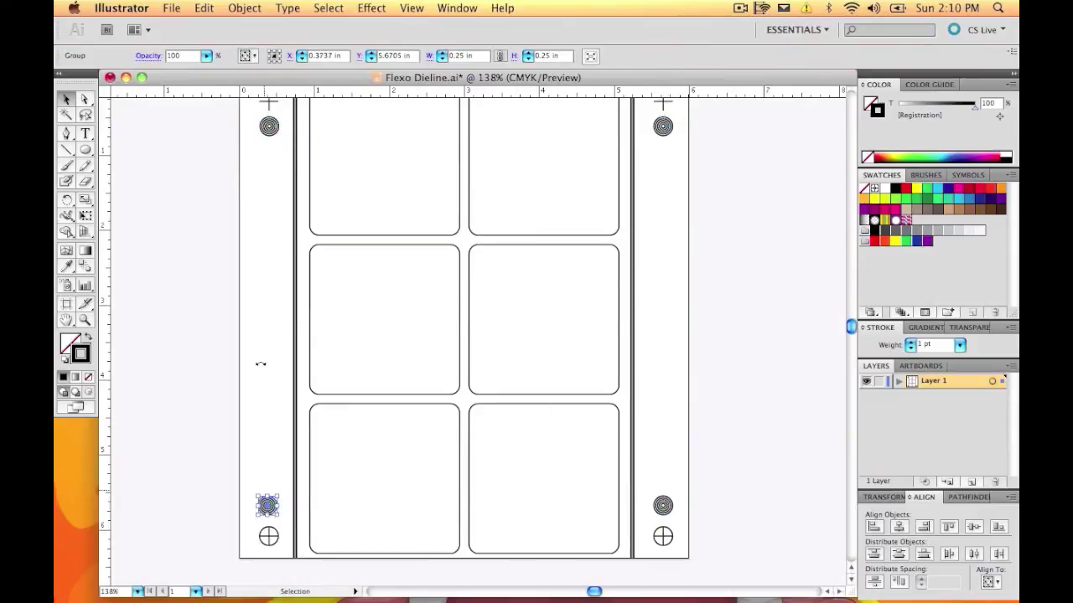
pyautogui.scroll(2, 278, 133)
# - Select matching pairs of crosshairs and impression targets across the two margins
pyautogui.click(270, 126)
pyautogui.keyDown('shift'); pyautogui.click(662, 128); pyautogui.keyUp('shift')
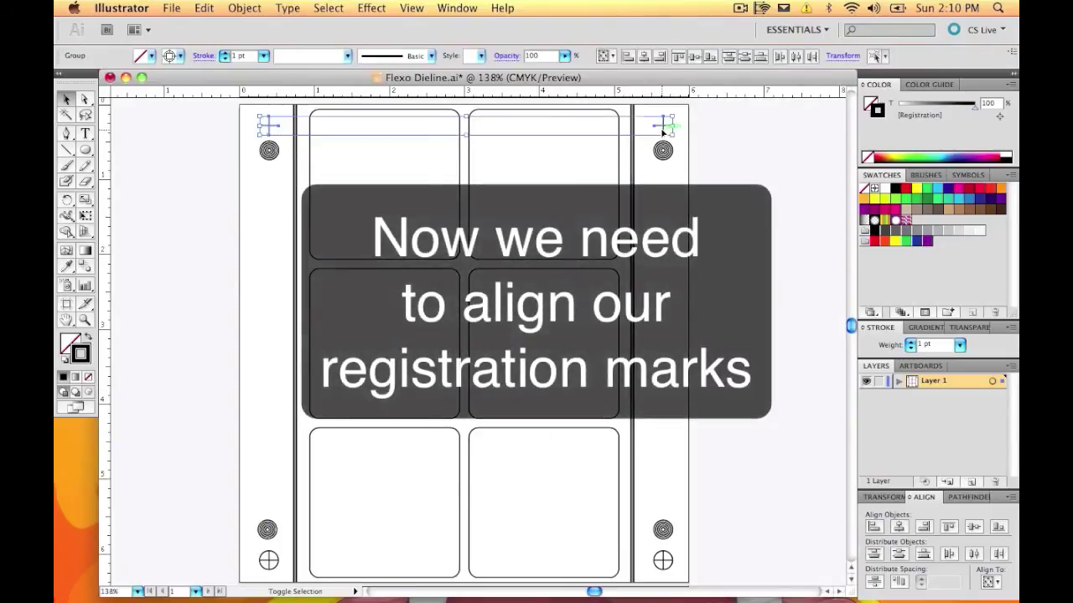
pyautogui.click(270, 151)
pyautogui.keyDown('shift'); pyautogui.click(662, 150); pyautogui.keyUp('shift')
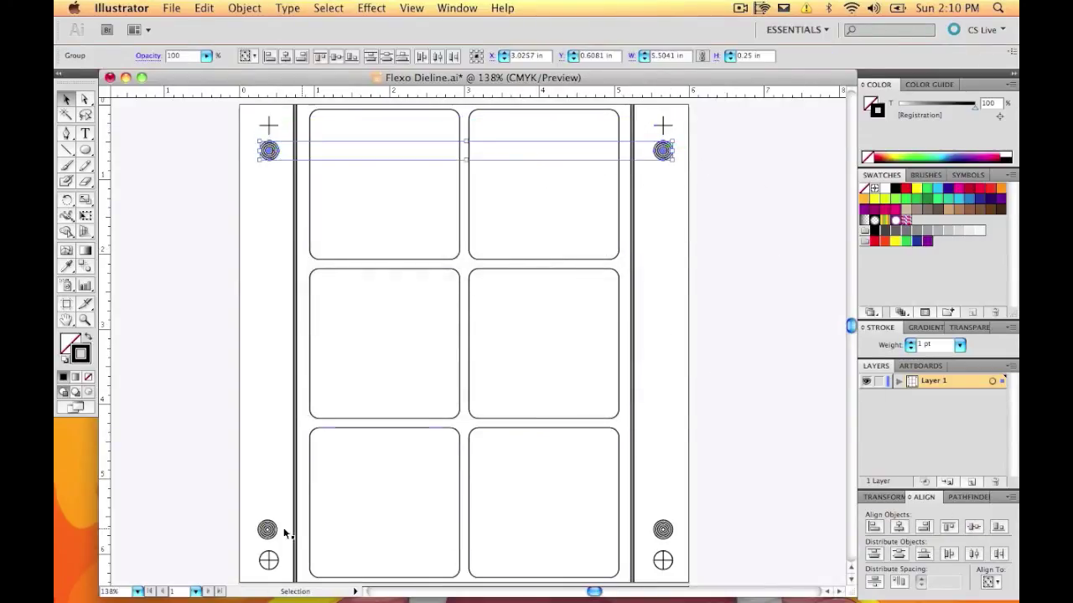
pyautogui.click(267, 529)
pyautogui.keyDown('shift'); pyautogui.click(662, 530); pyautogui.keyUp('shift')
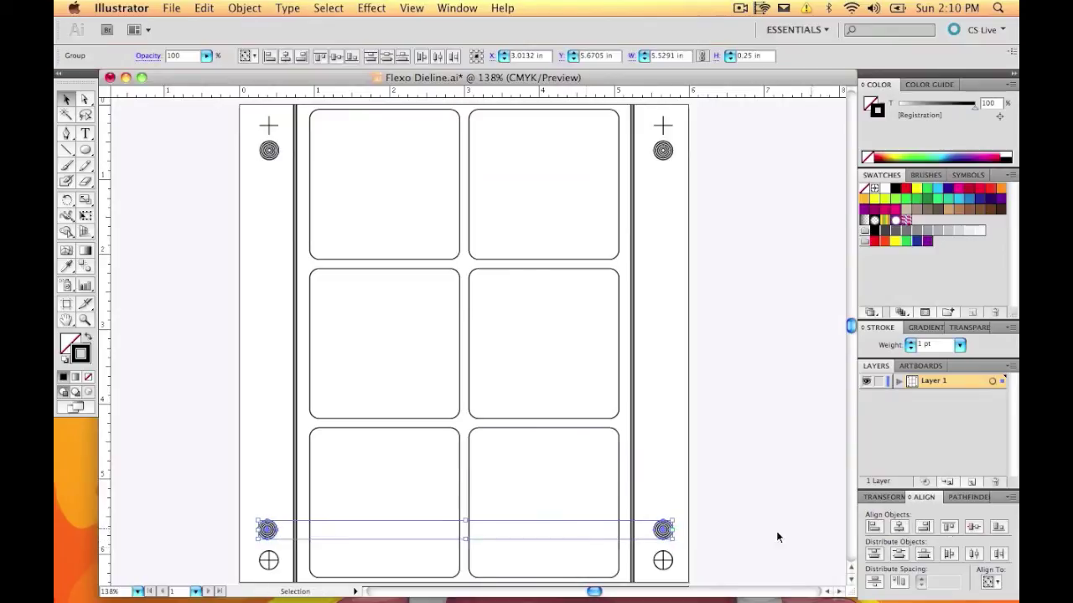
pyautogui.click(269, 561)
pyautogui.keyDown('shift'); pyautogui.click(663, 561); pyautogui.keyUp('shift')
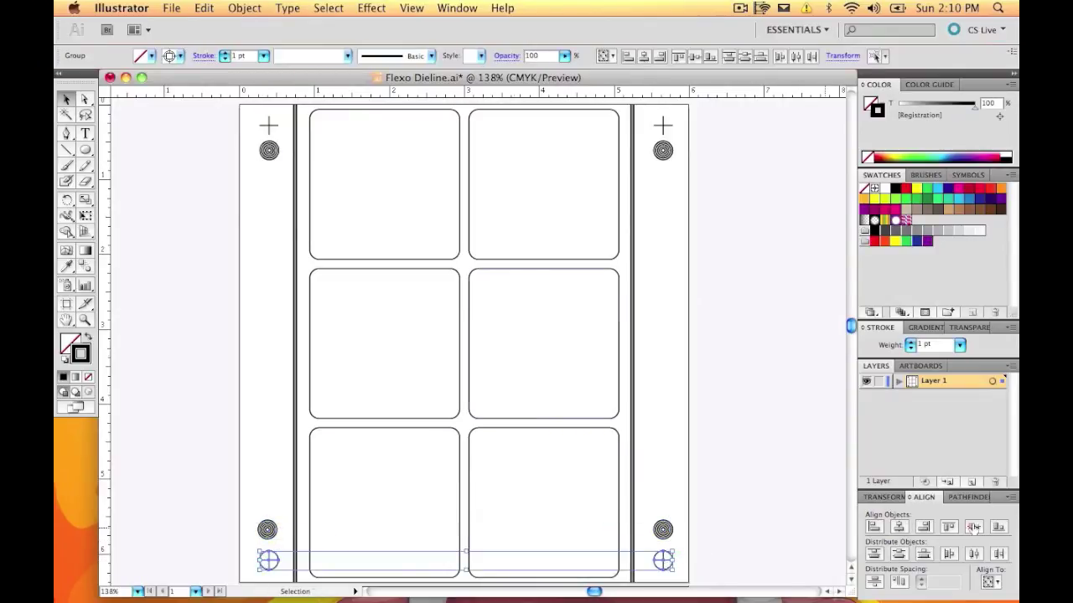
# - Horizontally centre the left-margin column of crosshairs and impression targets
pyautogui.click(268, 126)
pyautogui.keyDown('shift'); pyautogui.click(269, 151); pyautogui.keyUp('shift')
pyautogui.keyDown('shift'); pyautogui.click(267, 529); pyautogui.keyUp('shift')
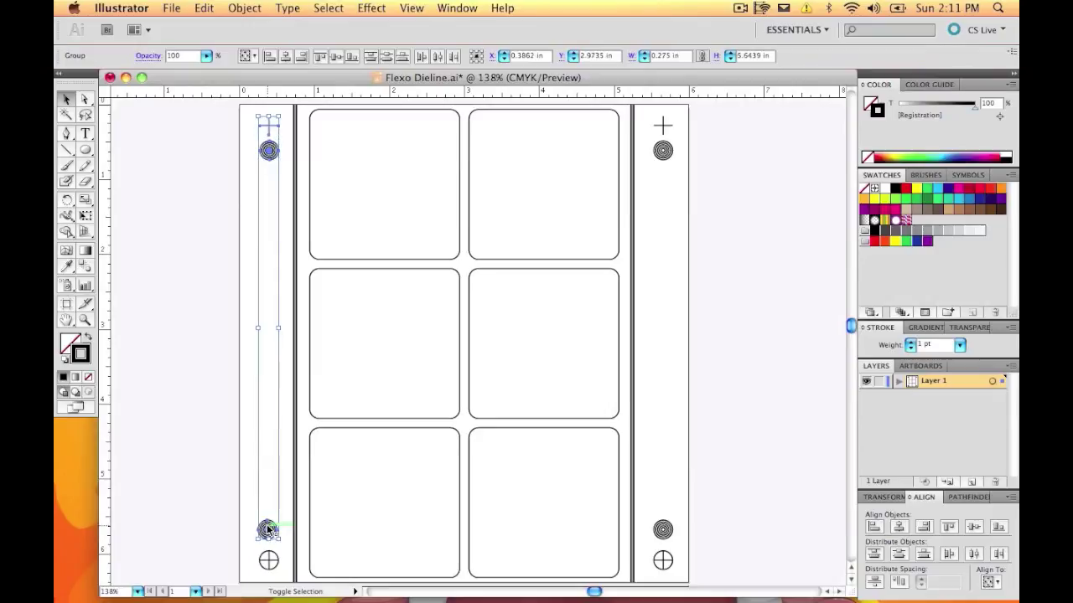
pyautogui.keyDown('shift'); pyautogui.click(269, 561); pyautogui.keyUp('shift')
pyautogui.click(898, 527)
# - Horizontally centre the right-margin column of marks and clear the selection
pyautogui.click(663, 126)
pyautogui.keyDown('shift'); pyautogui.click(663, 150); pyautogui.keyUp('shift')
pyautogui.keyDown('shift'); pyautogui.click(663, 529); pyautogui.keyUp('shift')
pyautogui.keyDown('shift'); pyautogui.click(663, 560); pyautogui.keyUp('shift')
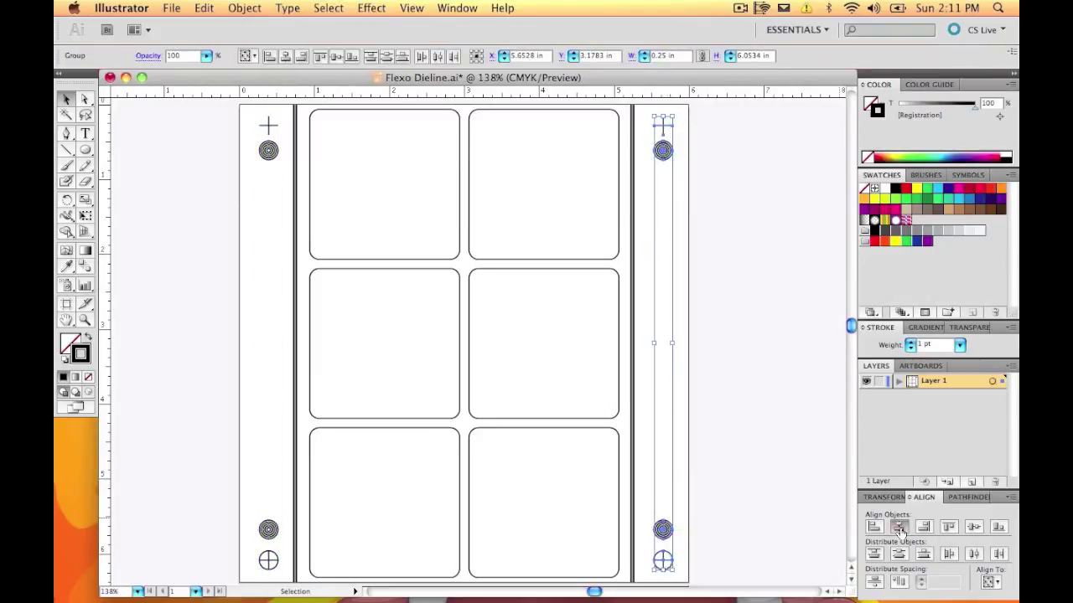
pyautogui.click(647, 435)
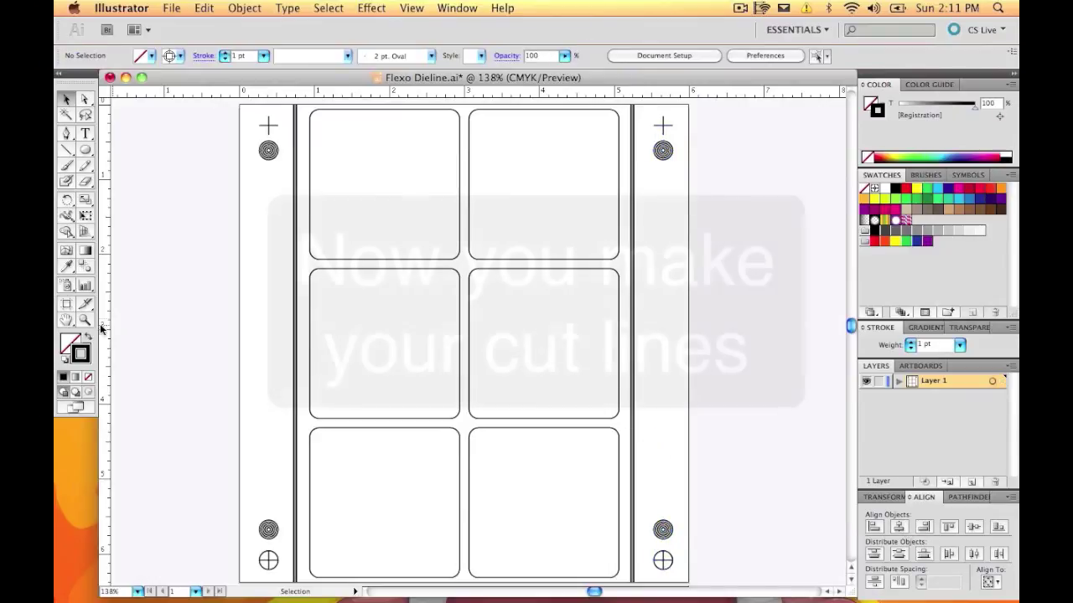
# - Draw a straight horizontal cut line along the artboard's bottom edge with the Line Segment tool
pyautogui.click(66, 149)
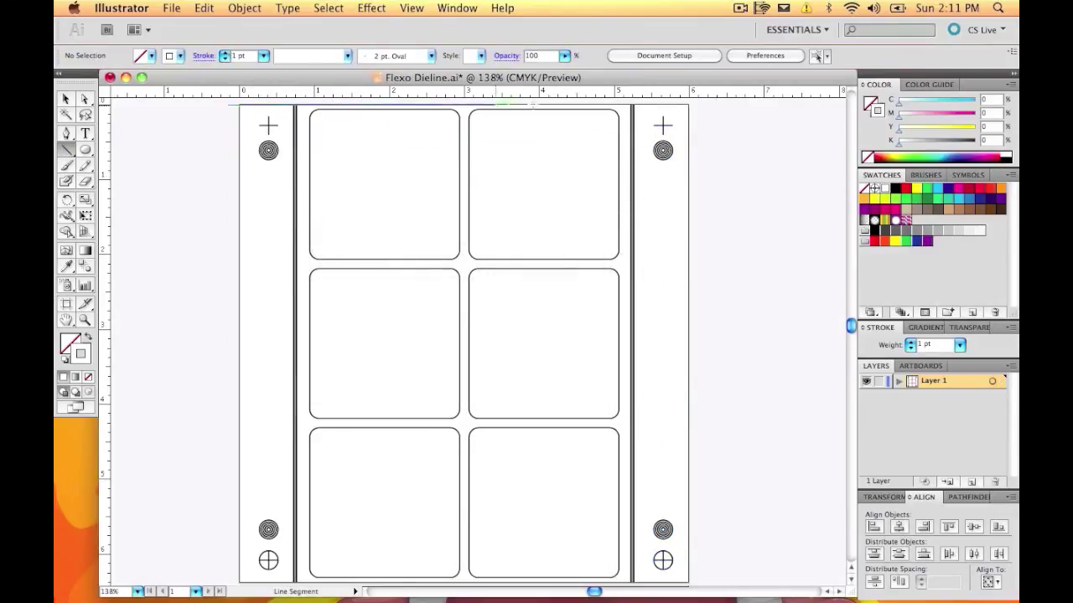
pyautogui.moveTo(681, 105); pyautogui.dragTo(702, 104)
pyautogui.scroll(-5, 665, 148)
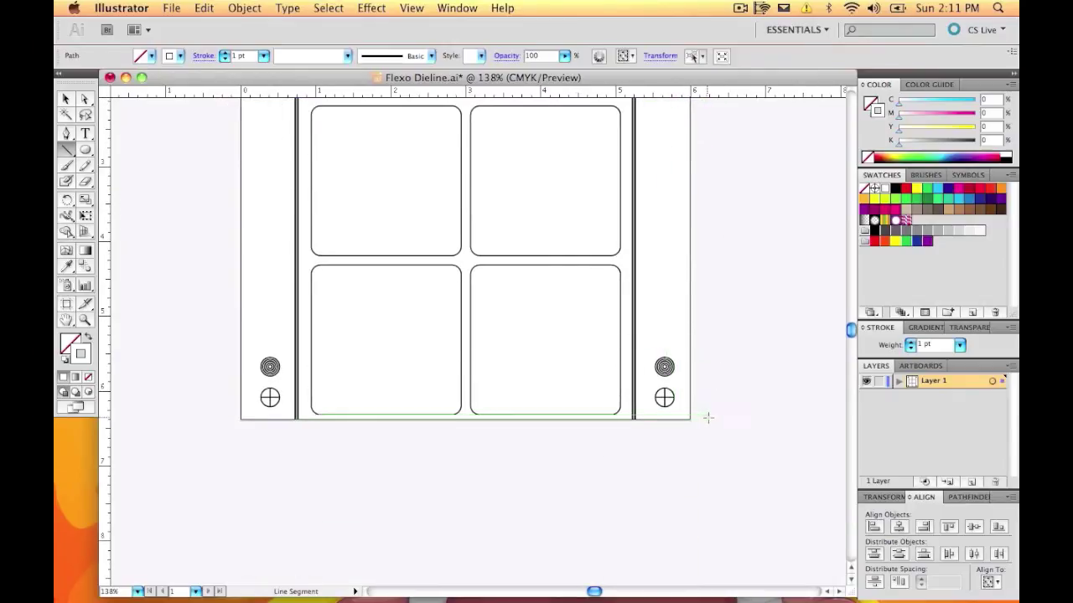
pyautogui.moveTo(705, 420); pyautogui.dragTo(225, 421)
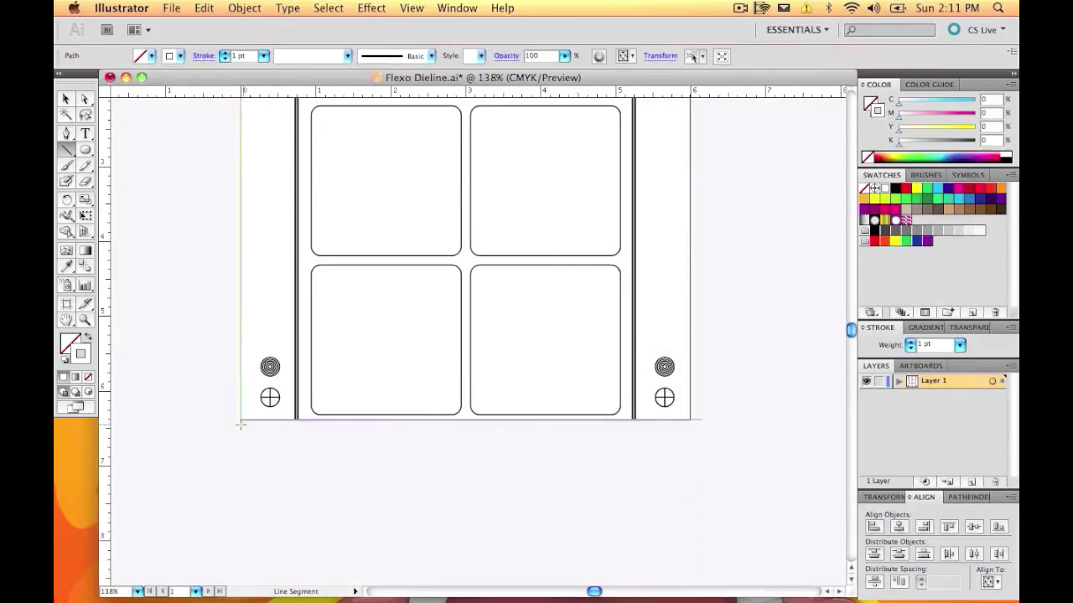